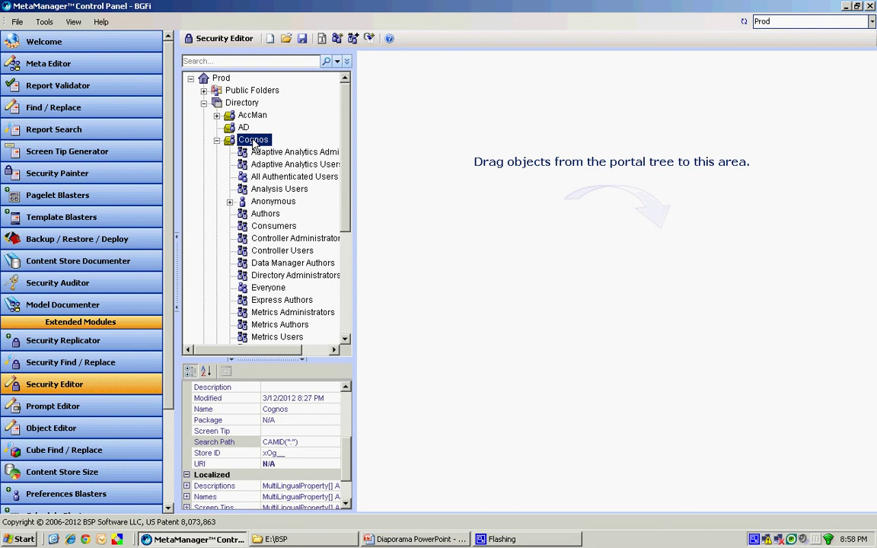
# Open the contents of the Cognos namespace in a separate window, enlarged and moved clear of the directory tree.
pyautogui.rightClick(255, 145)
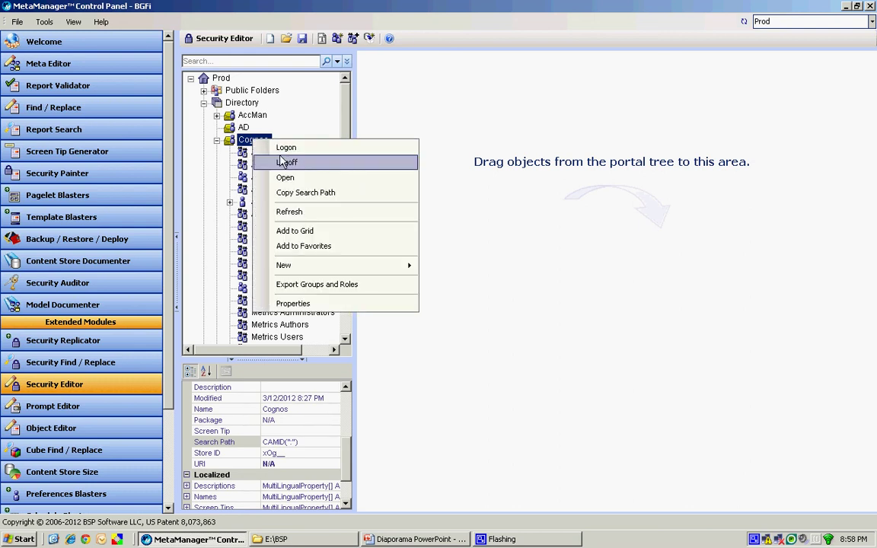
pyautogui.click(283, 180)
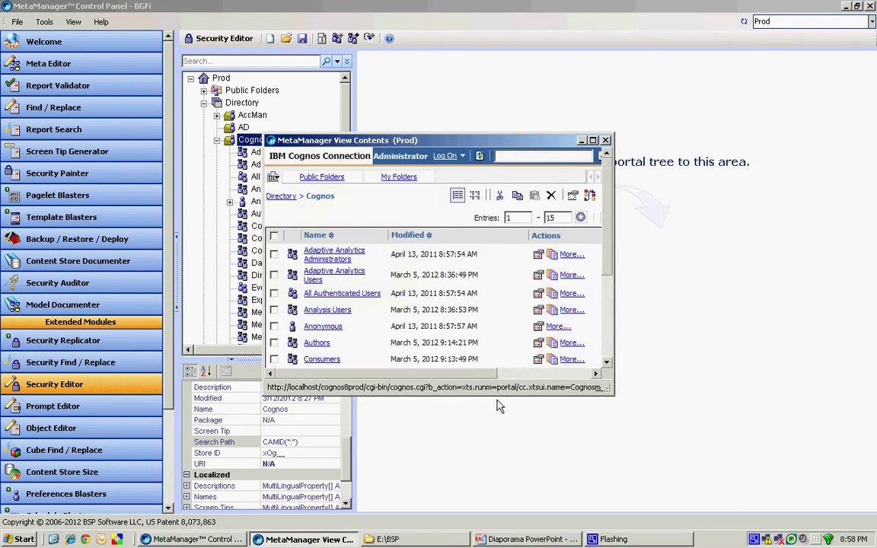
pyautogui.moveTo(613, 393); pyautogui.dragTo(815, 498)
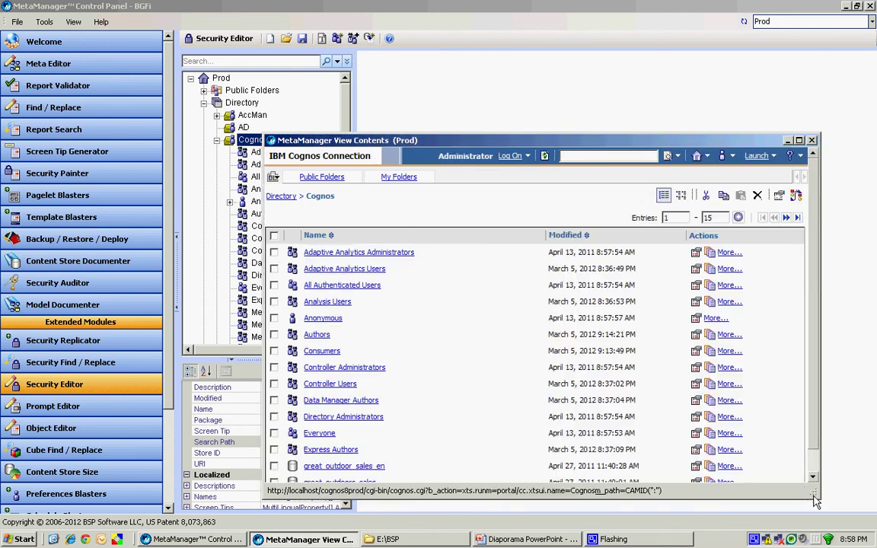
pyautogui.moveTo(642, 145); pyautogui.dragTo(702, 54)
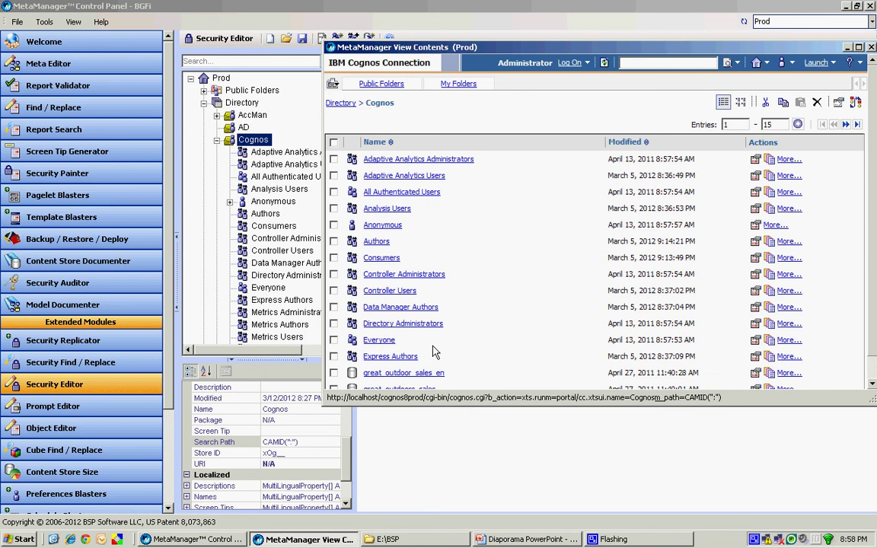
# Open Import Groups and Roles.csv from E:\BSP in Excel and widen columns A to C for reading.
pyautogui.click(409, 540)
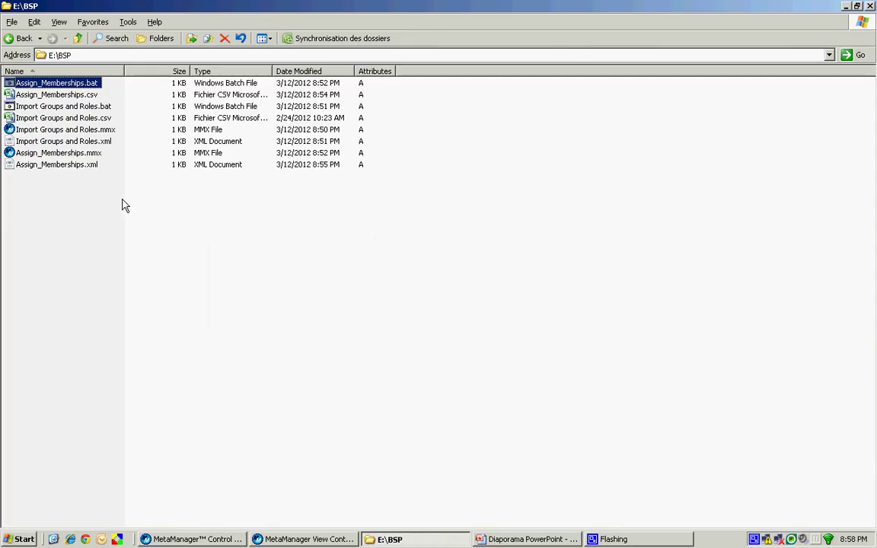
pyautogui.click(85, 119)
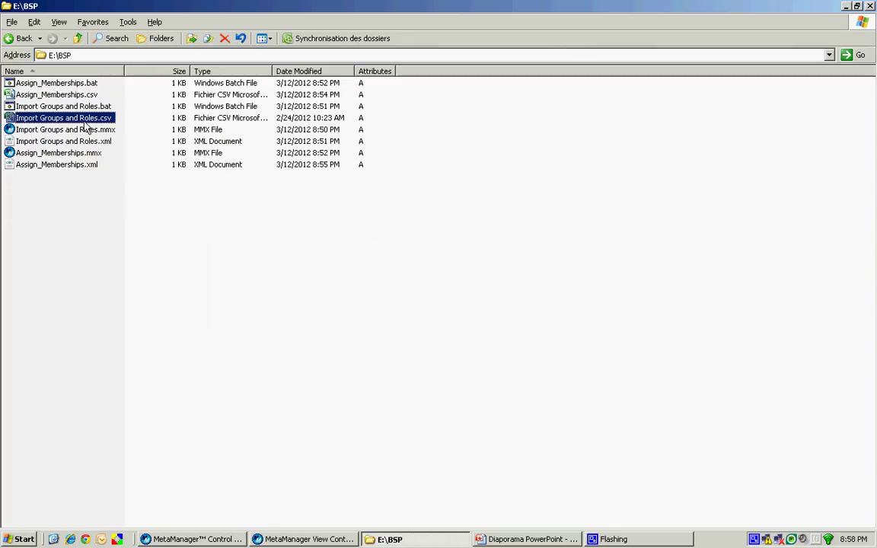
pyautogui.press('Return')
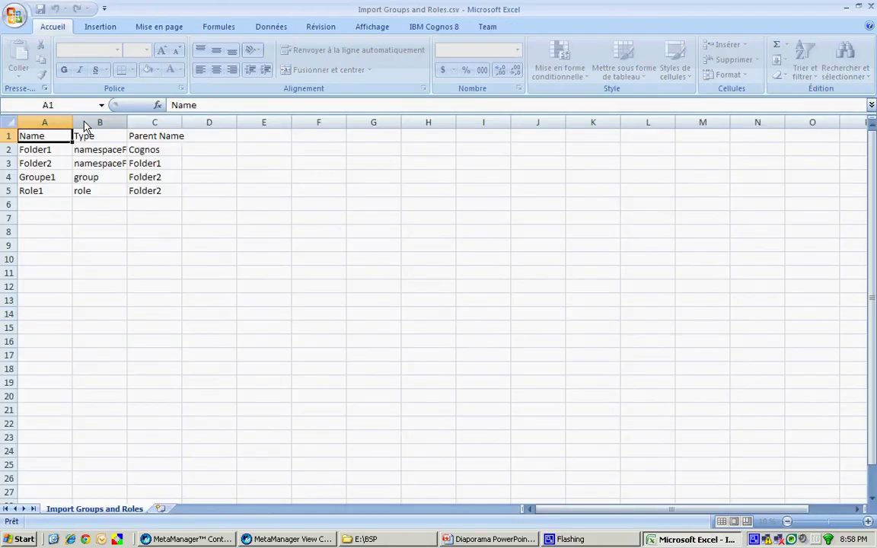
pyautogui.moveTo(72, 123); pyautogui.dragTo(97, 126)
pyautogui.moveTo(152, 122); pyautogui.dragTo(168, 121)
pyautogui.moveTo(224, 122); pyautogui.dragTo(273, 126)
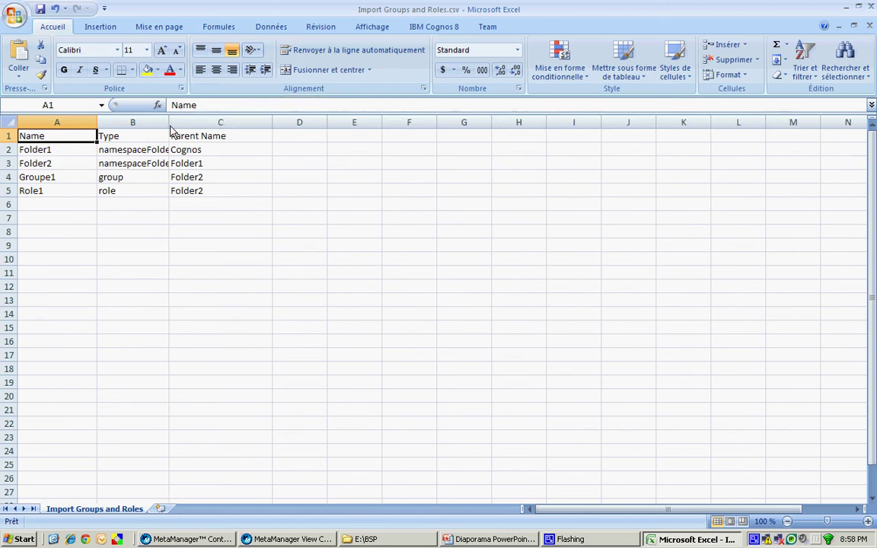
pyautogui.moveTo(169, 127); pyautogui.dragTo(198, 131)
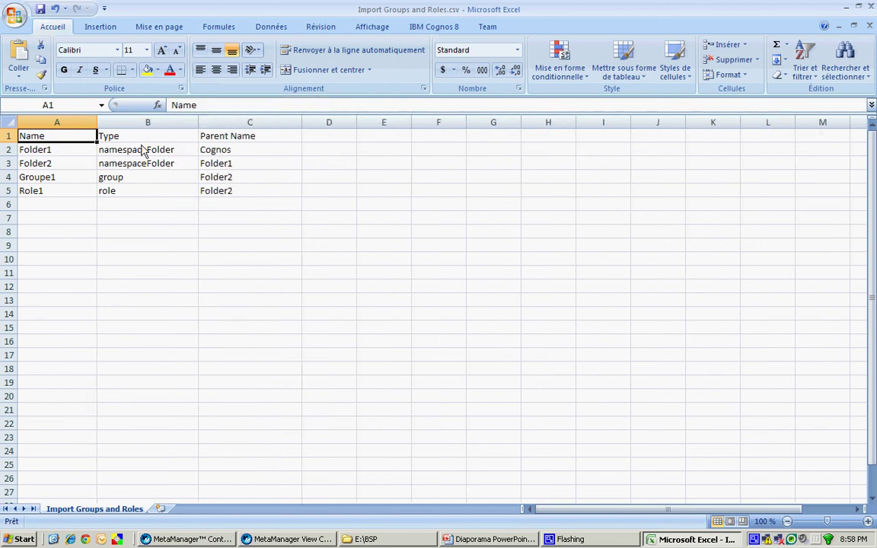
# Examine how the Parent Name entries link the folders, group and role, and close the CSV without saving.
pyautogui.click(217, 154)
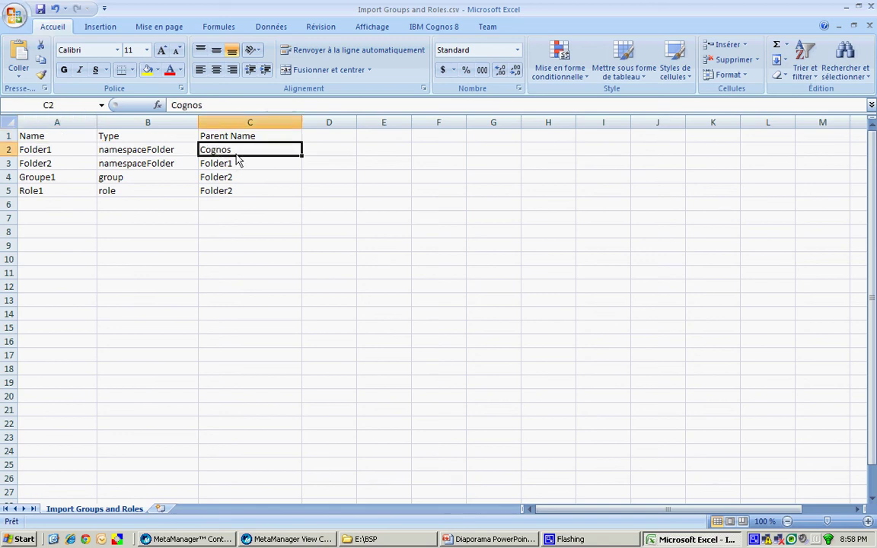
pyautogui.click(45, 153)
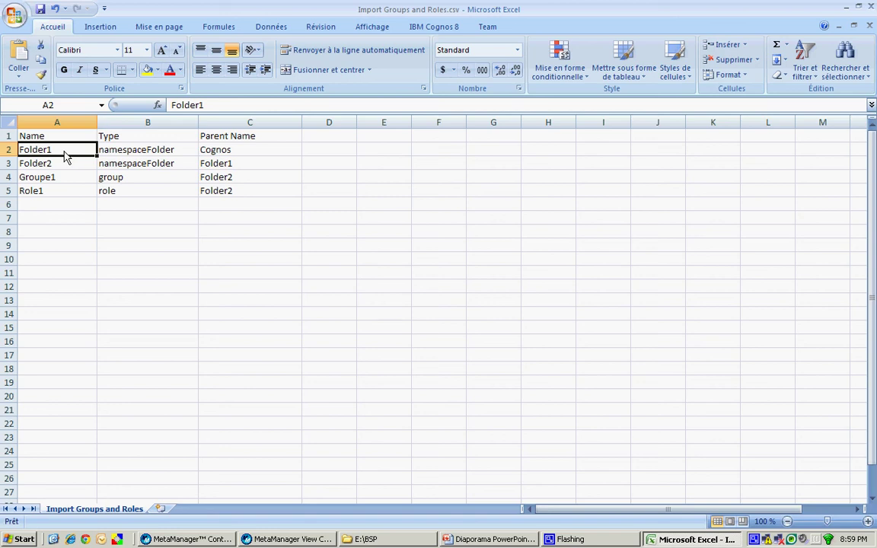
pyautogui.click(208, 166)
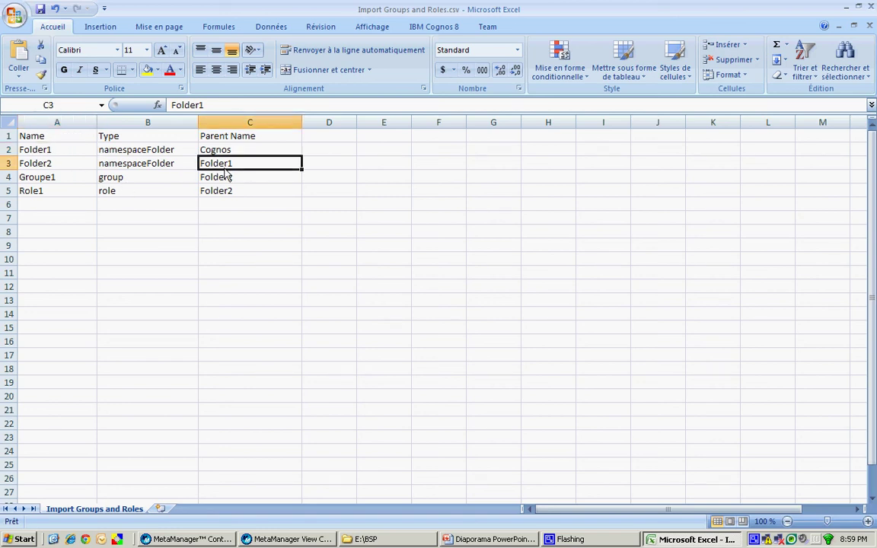
pyautogui.click(61, 170)
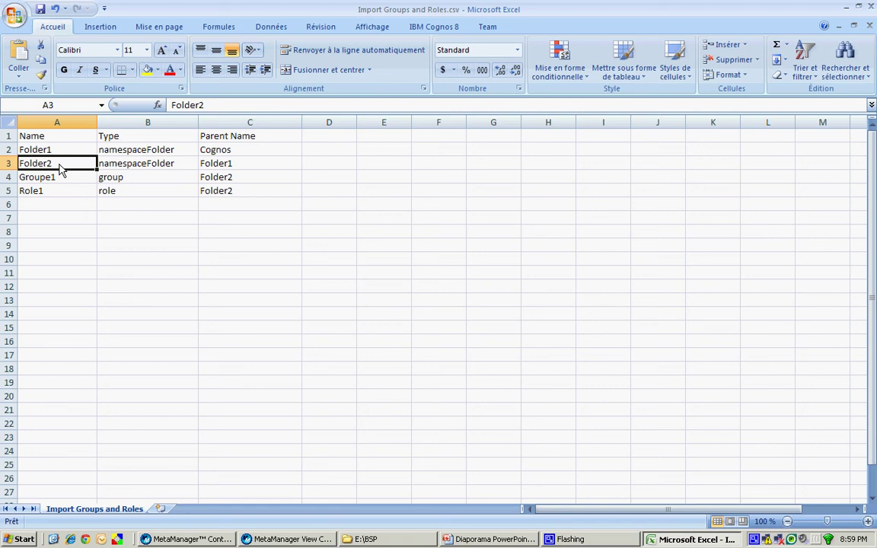
pyautogui.click(229, 180)
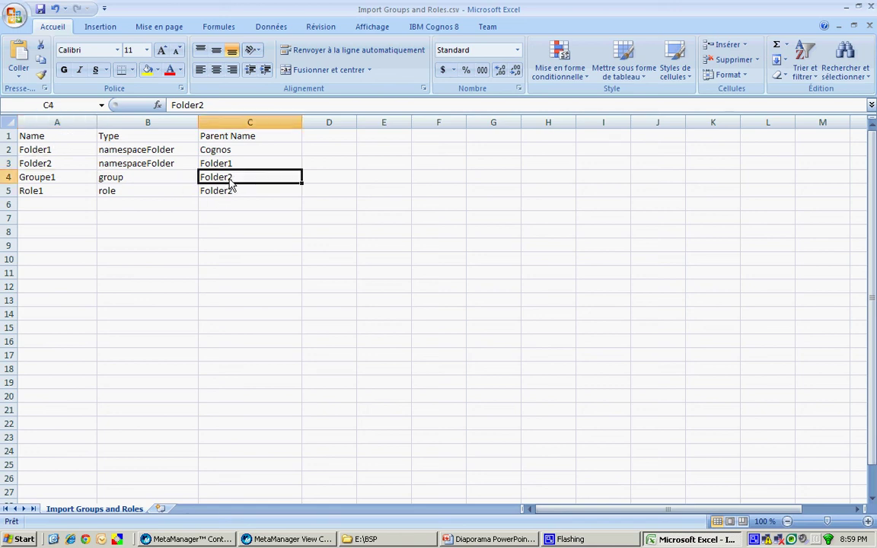
pyautogui.click(230, 190)
pyautogui.click(229, 180)
pyautogui.click(53, 178)
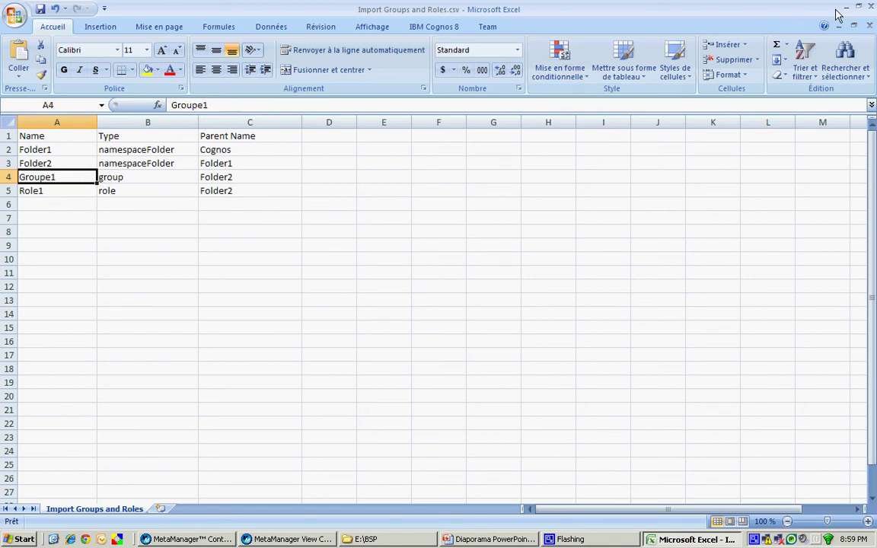
pyautogui.click(871, 9)
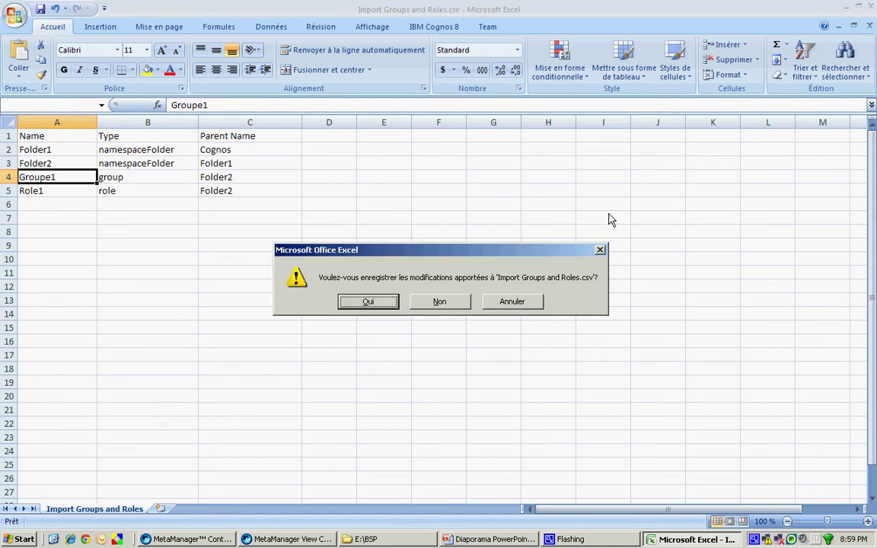
pyautogui.click(461, 305)
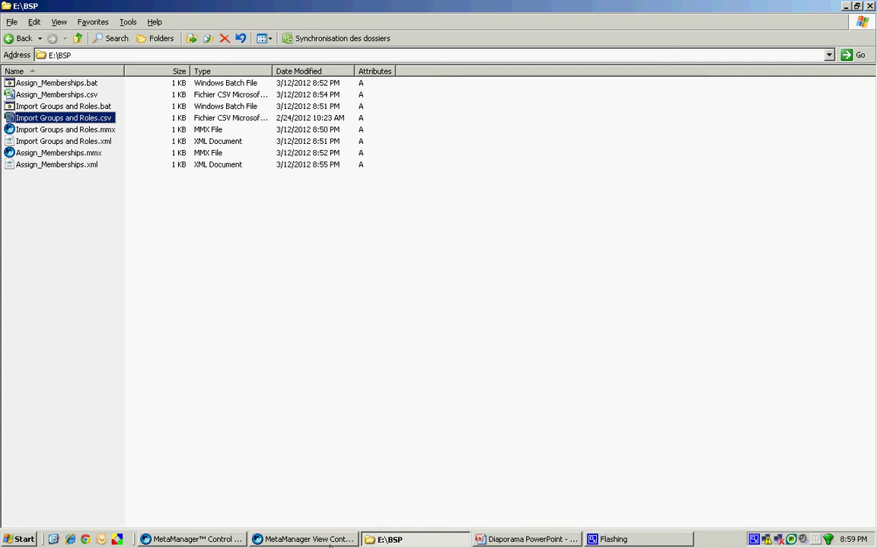
# In MetaManager's Security Editor, start a groups and roles import with E:\BSP\Import Groups and Roles.csv as the membership import file.
pyautogui.click(238, 540)
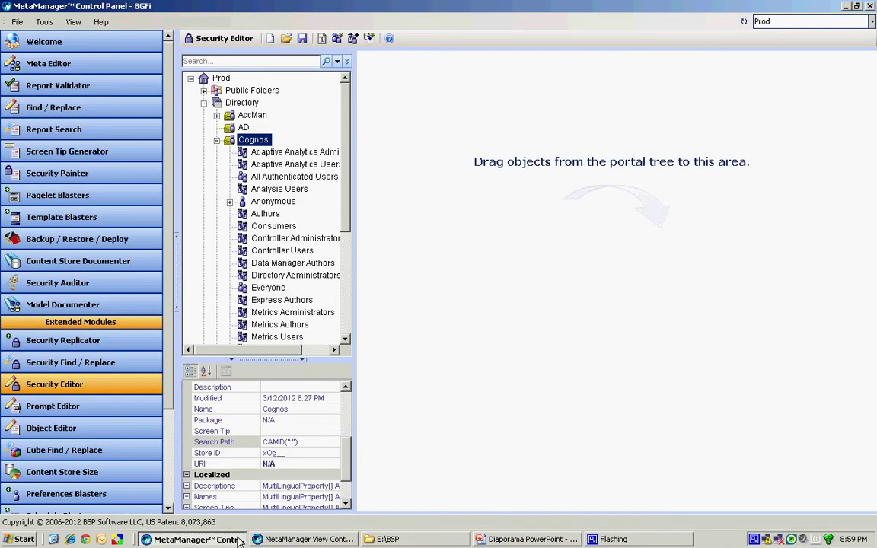
pyautogui.click(338, 39)
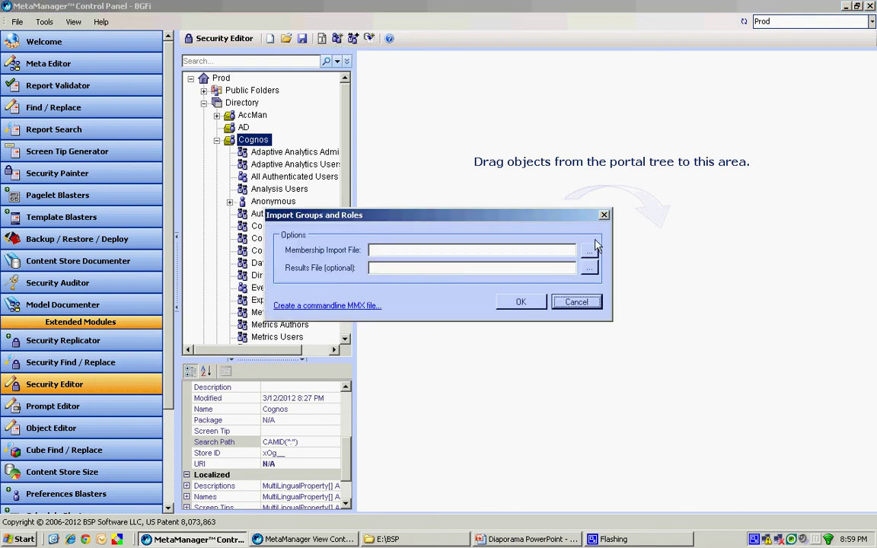
pyautogui.click(591, 253)
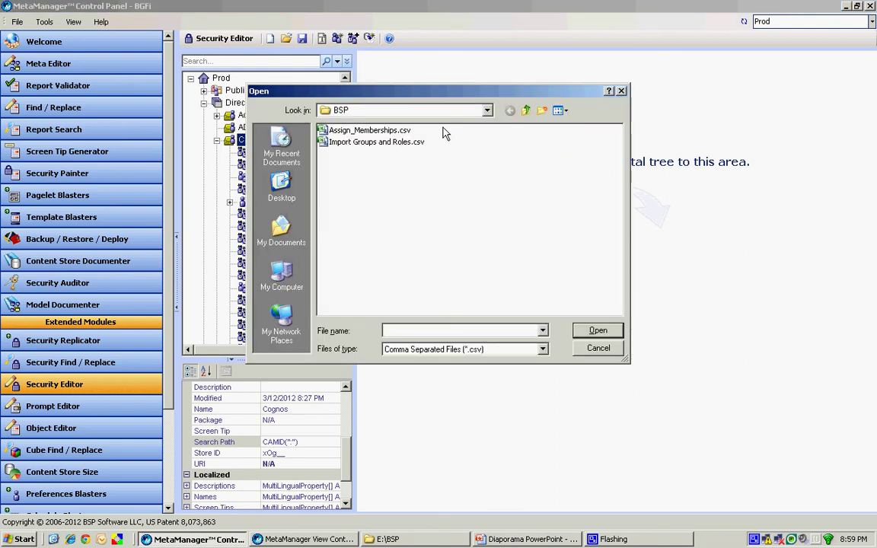
pyautogui.click(405, 143)
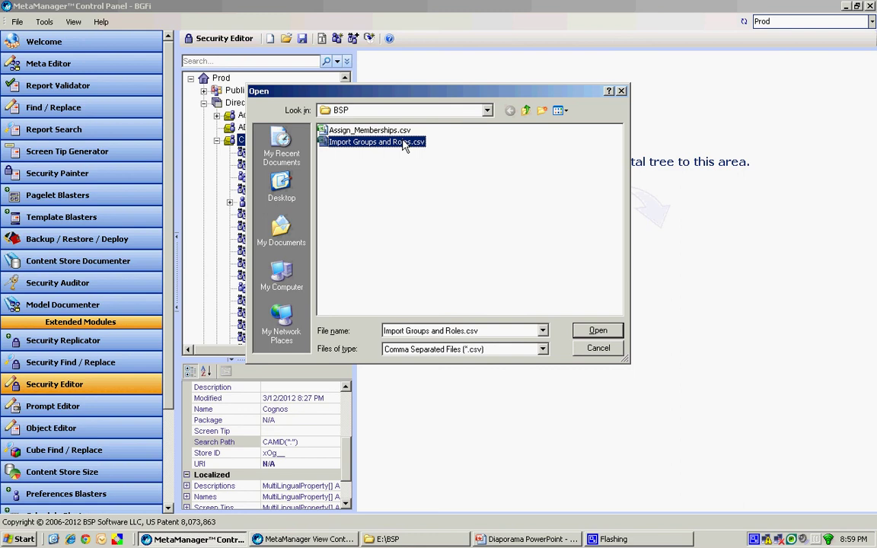
pyautogui.doubleClick(404, 143)
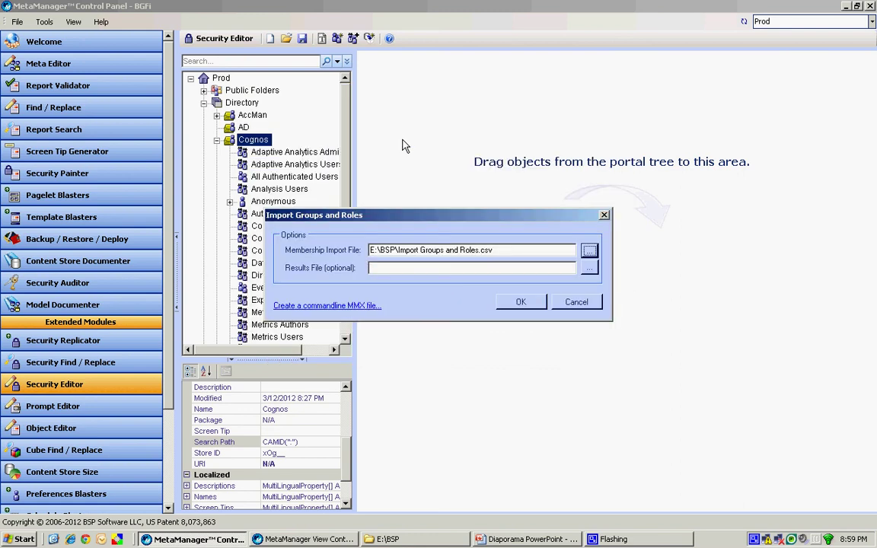
# Create a command-line MMX file for the import, overwriting Import Groups and Roles.mmx in the BSP folder.
pyautogui.click(340, 306)
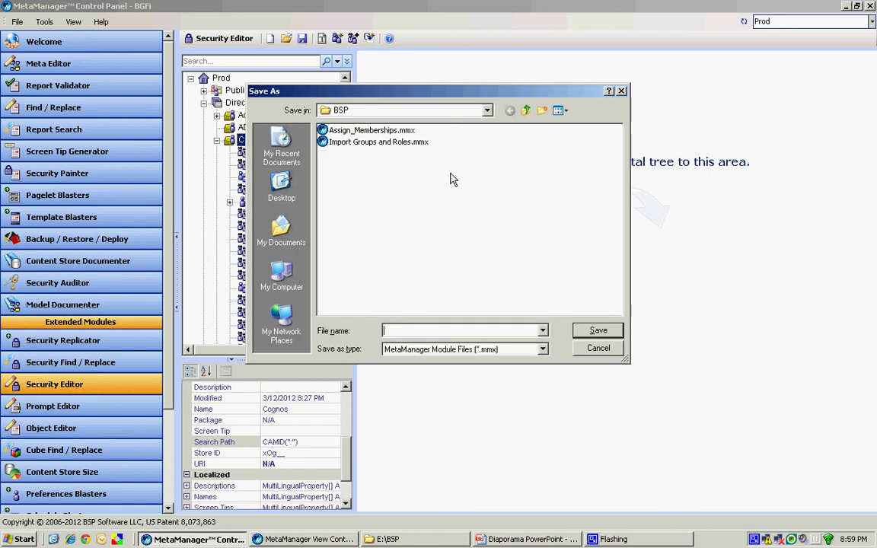
pyautogui.click(387, 143)
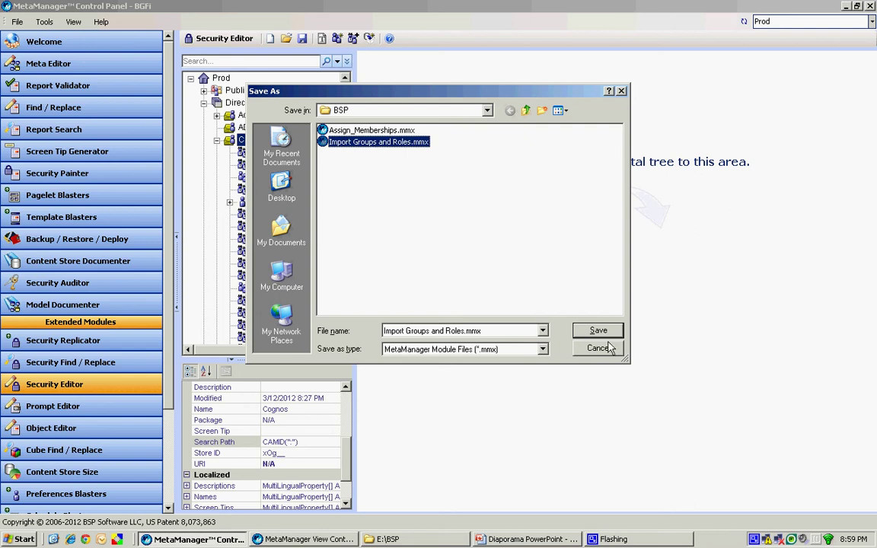
pyautogui.press('Return')
pyautogui.click(417, 303)
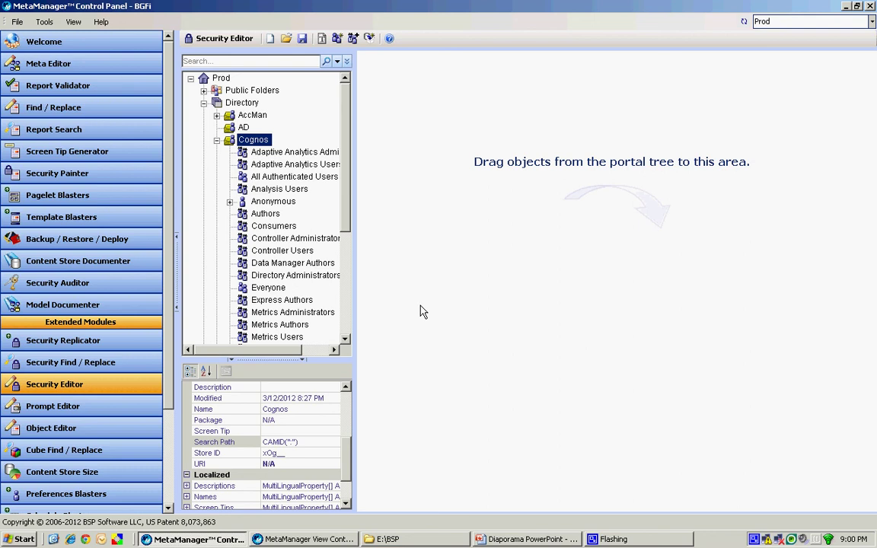
# Open Import Groups and Roles.bat from E:\BSP in Notepad, examine its executable, -run and -f arguments, and close it.
pyautogui.click(390, 539)
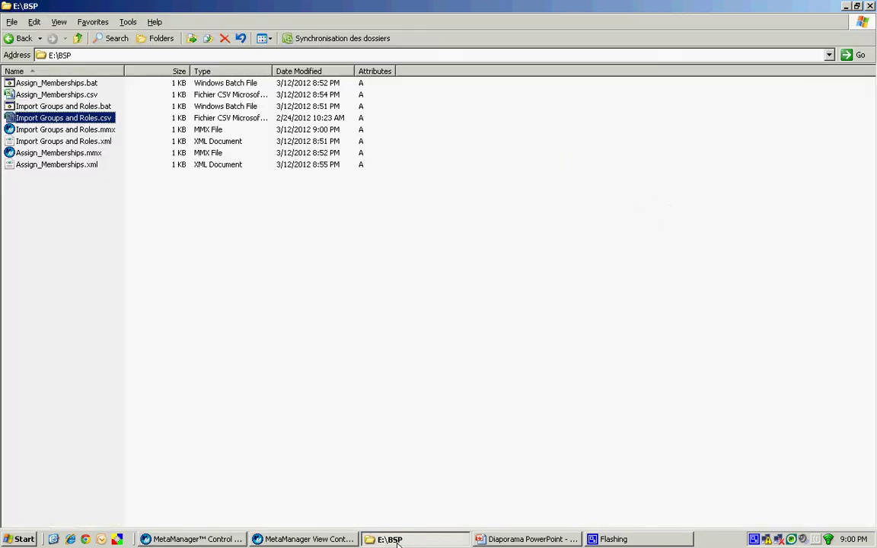
pyautogui.rightClick(54, 108)
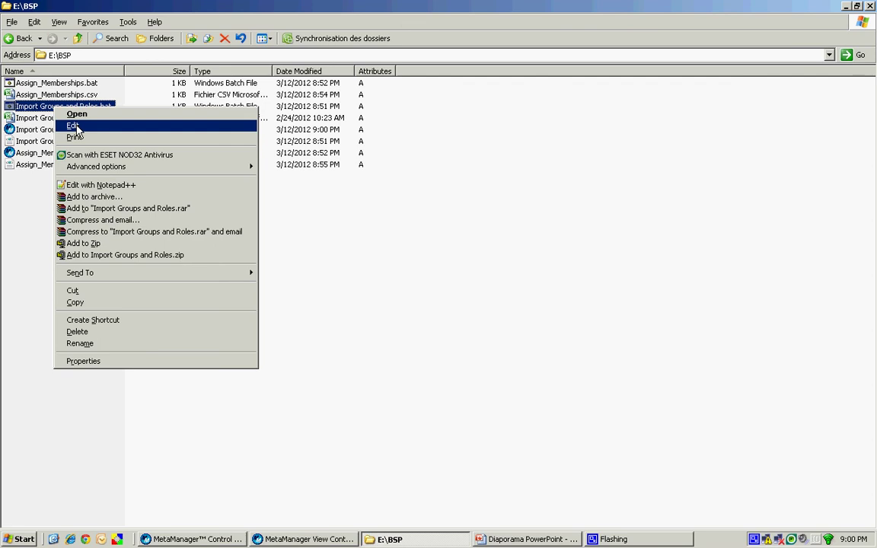
pyautogui.click(76, 128)
pyautogui.moveTo(239, 209); pyautogui.dragTo(204, 198)
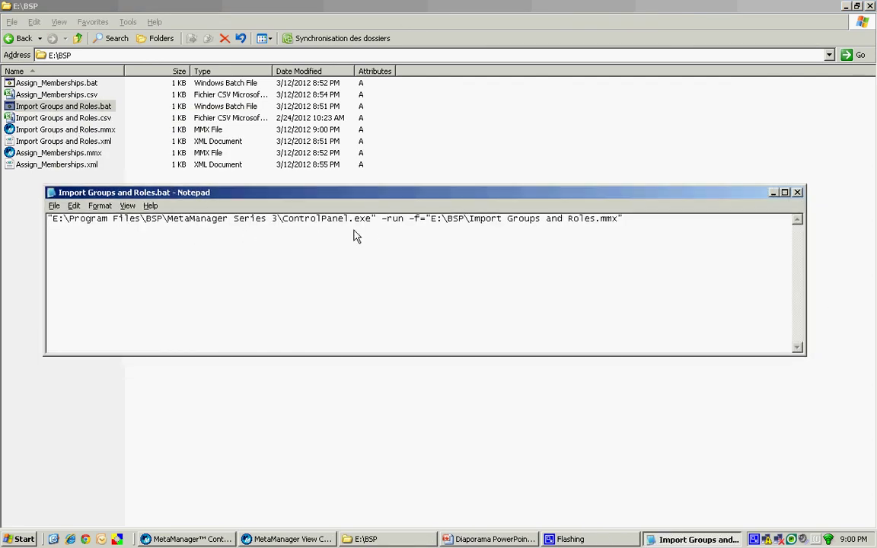
pyautogui.moveTo(372, 227); pyautogui.dragTo(287, 231)
pyautogui.click(406, 221)
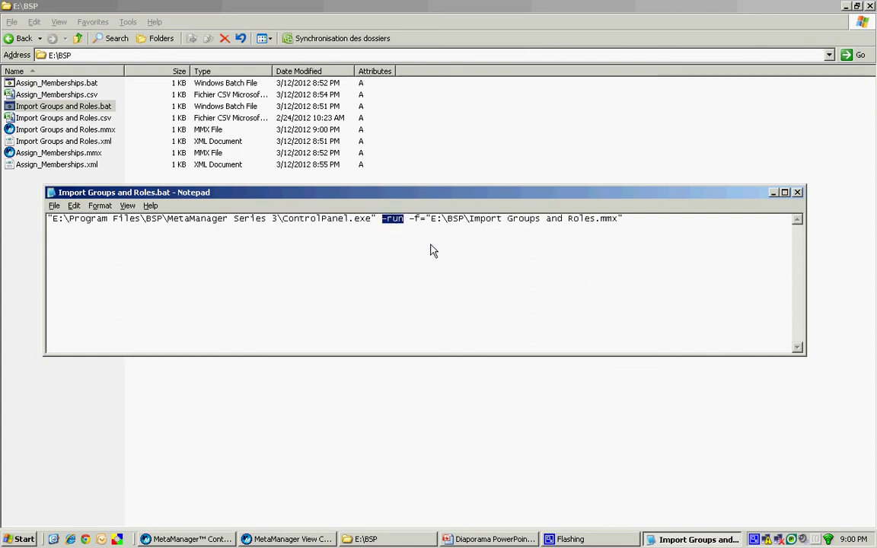
pyautogui.moveTo(631, 228); pyautogui.dragTo(409, 204)
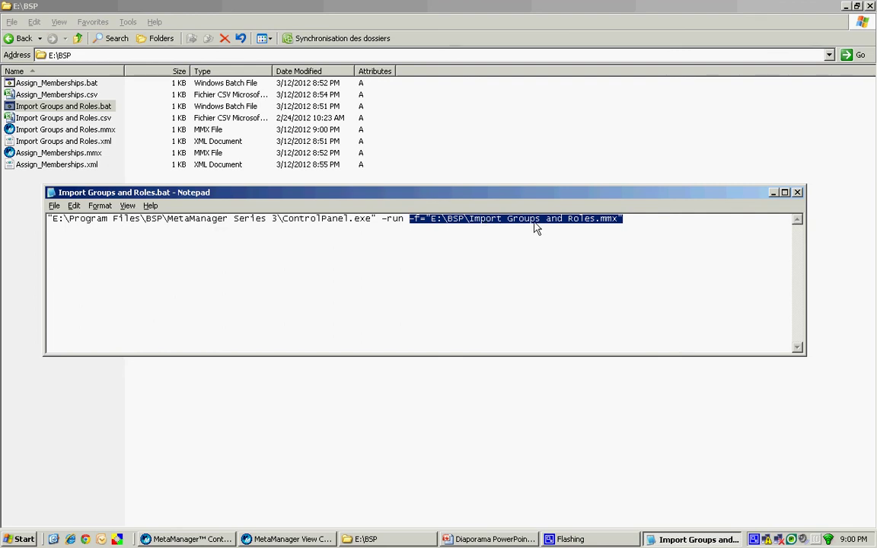
pyautogui.click(797, 194)
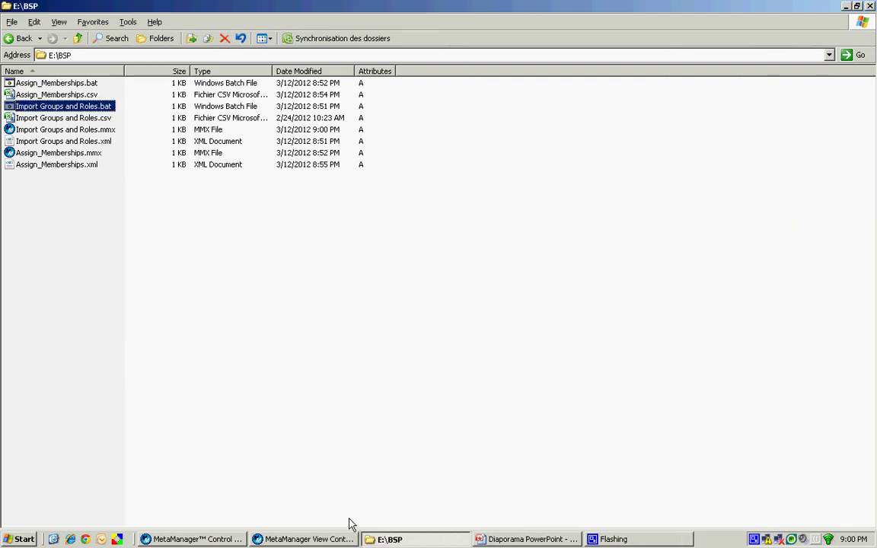
# Check the entries in MetaManager's Cognos contents window and return to the E:\BSP folder.
pyautogui.click(229, 540)
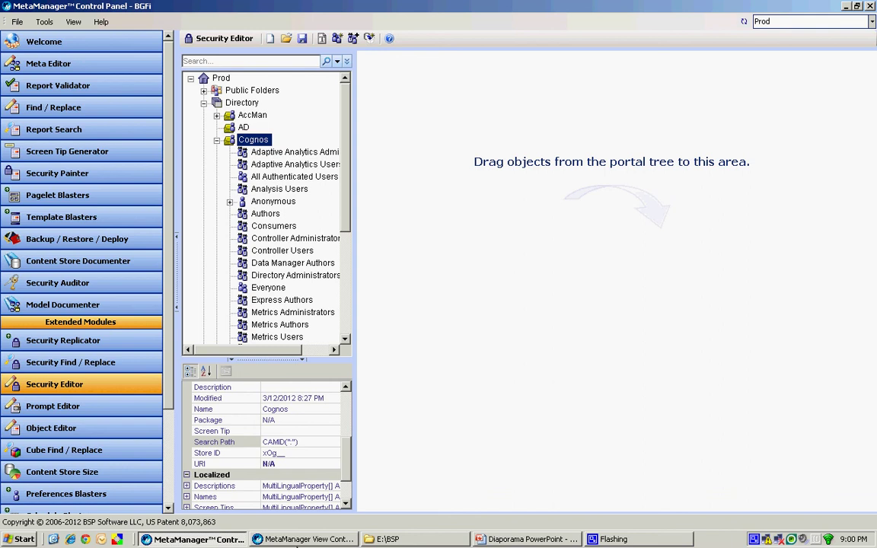
pyautogui.click(297, 541)
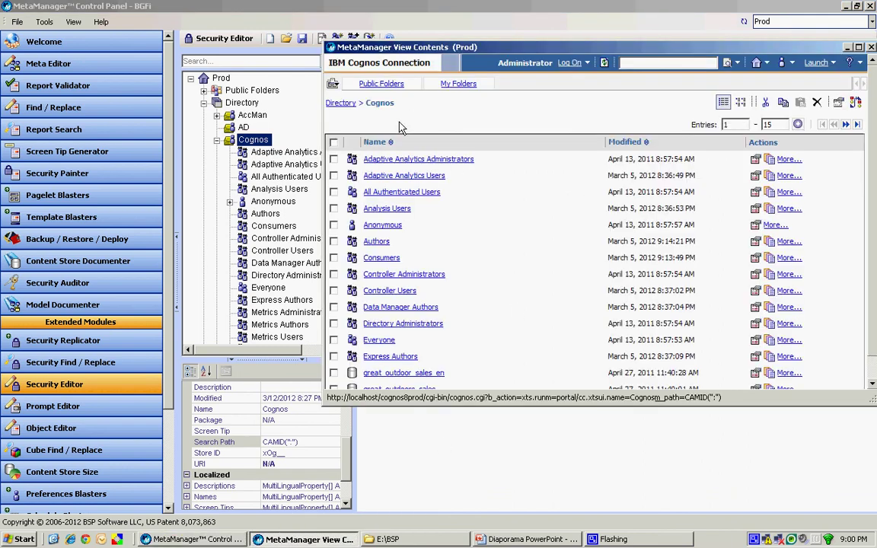
pyautogui.moveTo(446, 46); pyautogui.dragTo(427, 33)
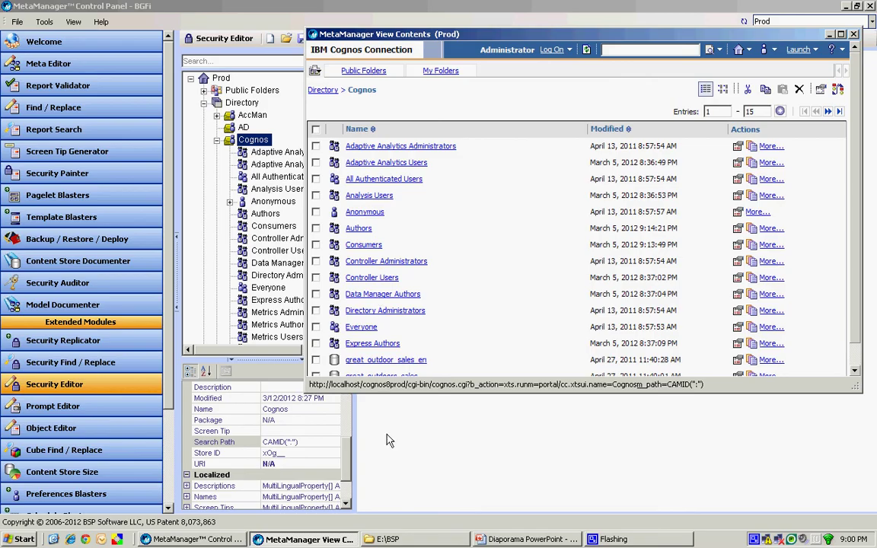
pyautogui.click(403, 539)
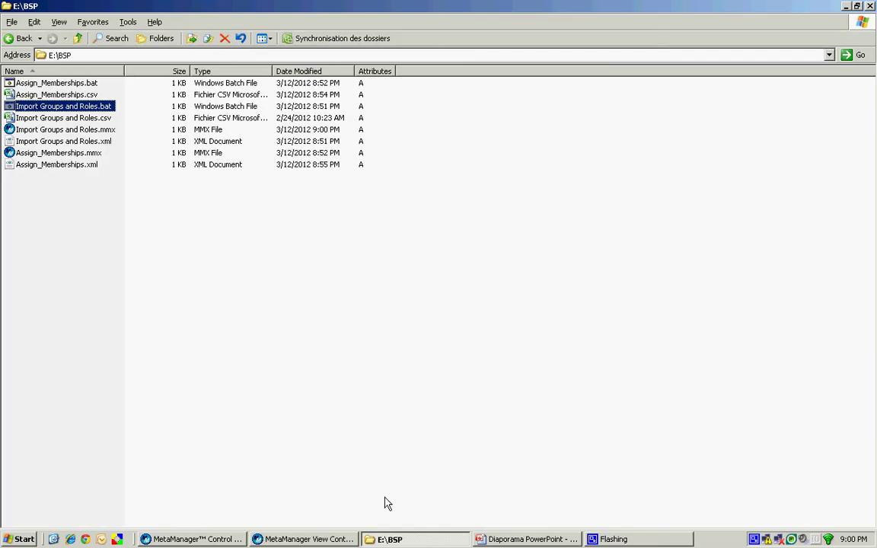
# Run Import Groups and Roles.bat, refresh the Cognos namespace in MetaManager's Security Editor and expand Folder1 and Folder2.
pyautogui.doubleClick(90, 111)
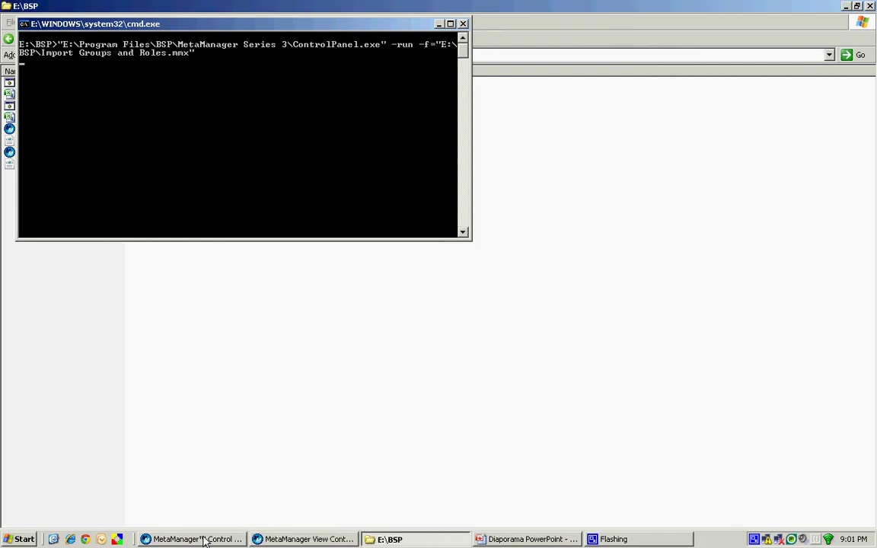
pyautogui.click(200, 540)
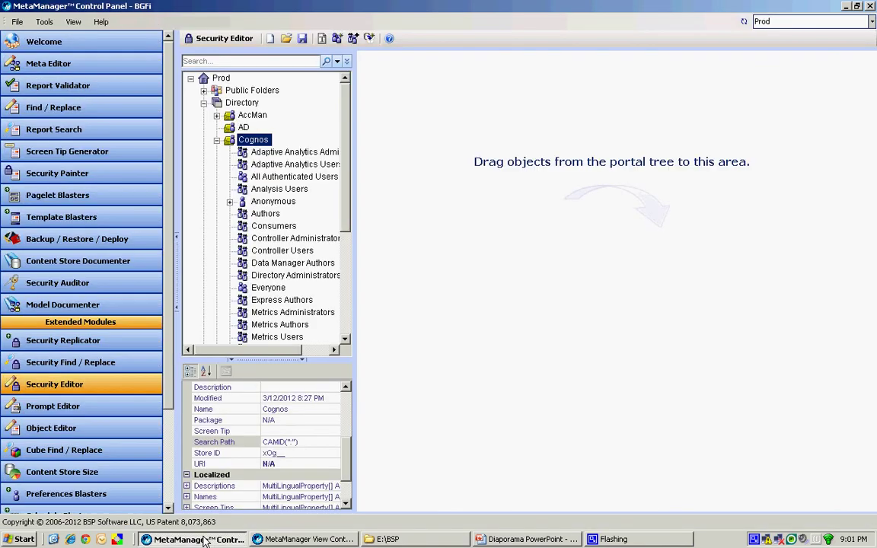
pyautogui.rightClick(254, 142)
pyautogui.click(284, 214)
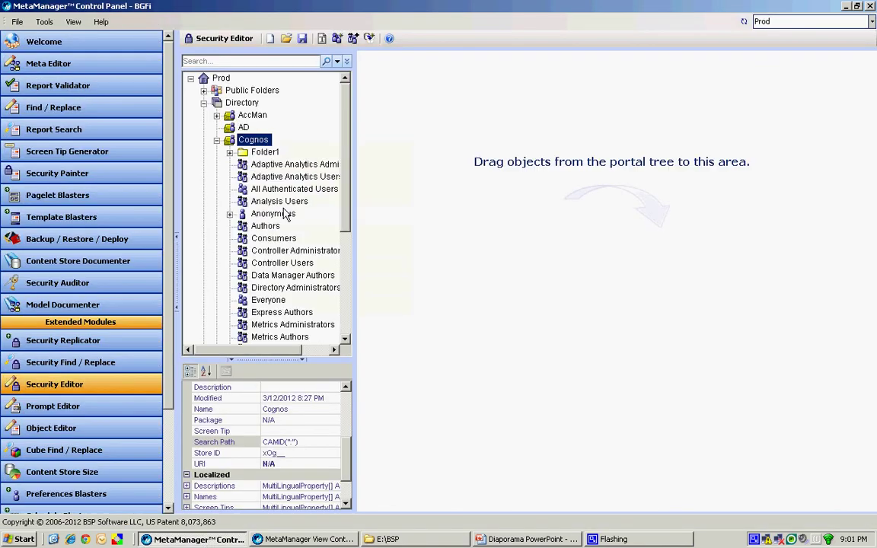
pyautogui.click(229, 152)
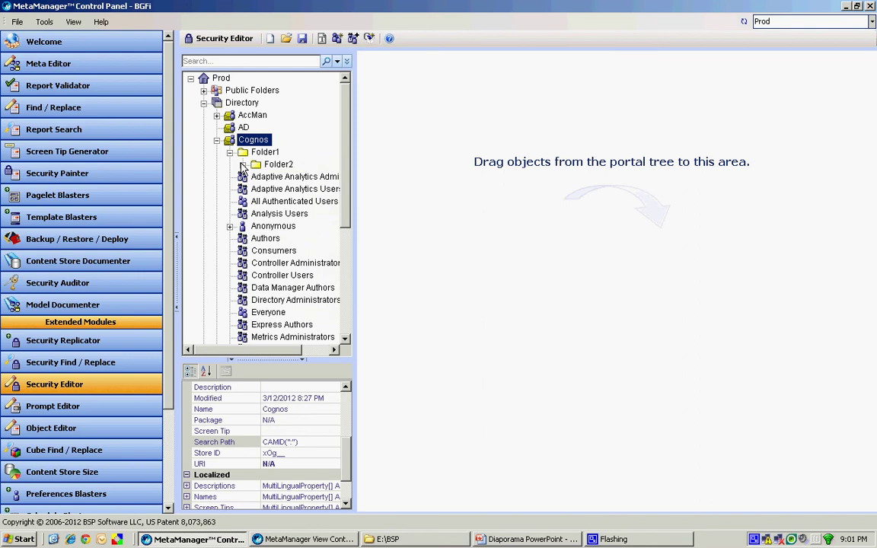
pyautogui.click(242, 164)
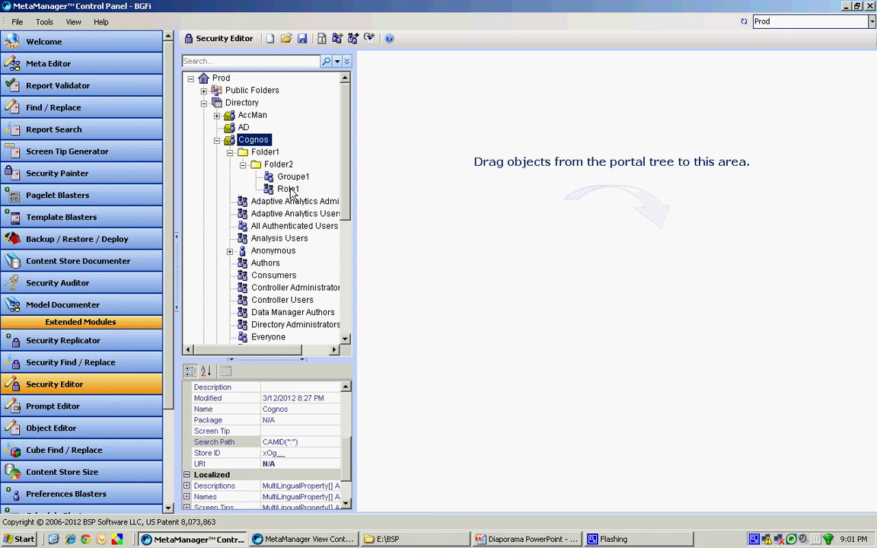
# Refresh the Cognos listing in the MetaManager View Contents window and open Folder2 inside Folder1.
pyautogui.click(305, 539)
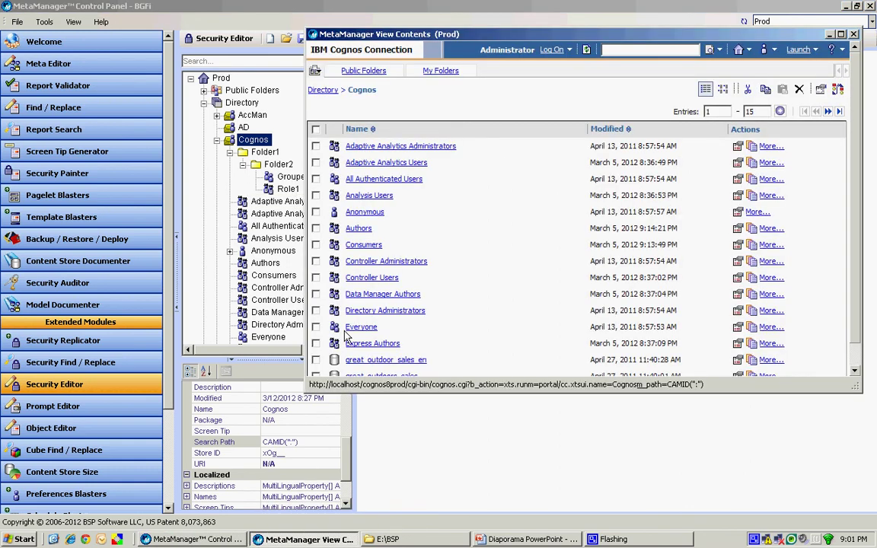
pyautogui.click(587, 53)
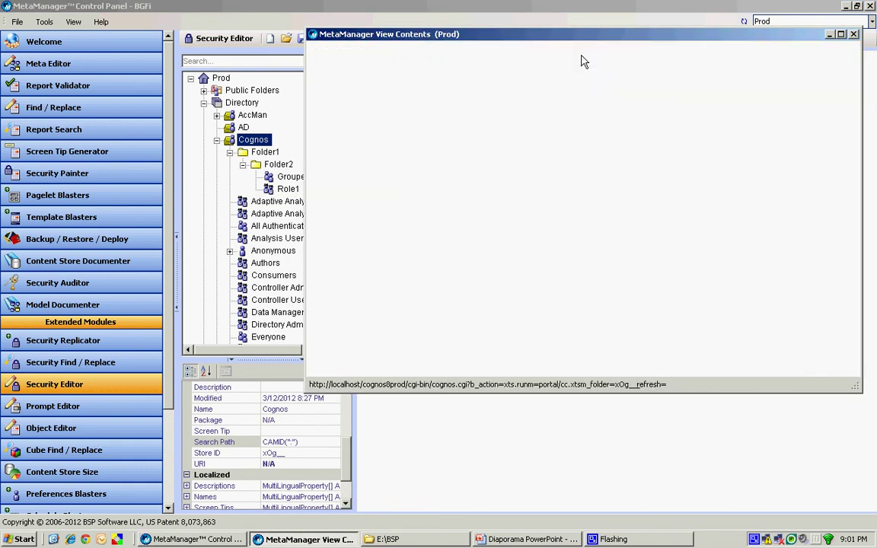
pyautogui.click(355, 147)
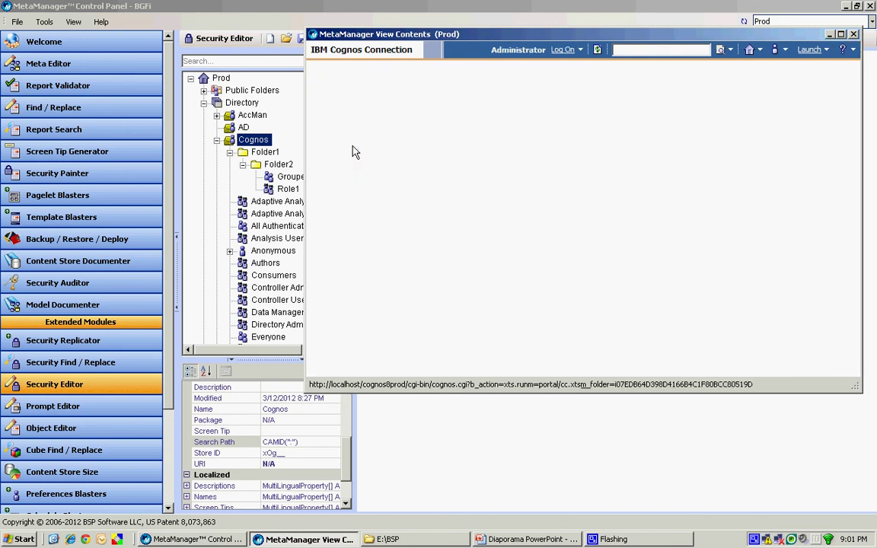
pyautogui.click(356, 149)
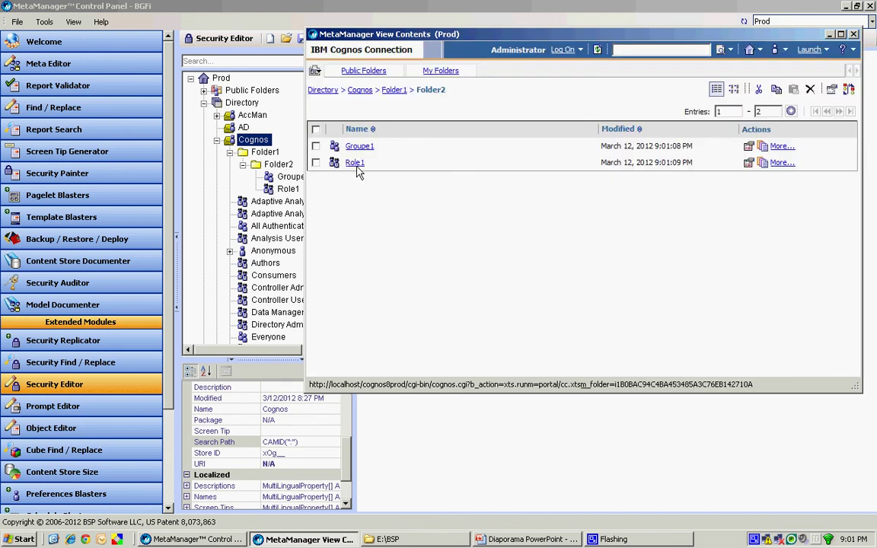
# Check the members lists of Groupe1 and Role1 in their properties, cancelling out of each without changes.
pyautogui.click(752, 147)
pyautogui.click(390, 73)
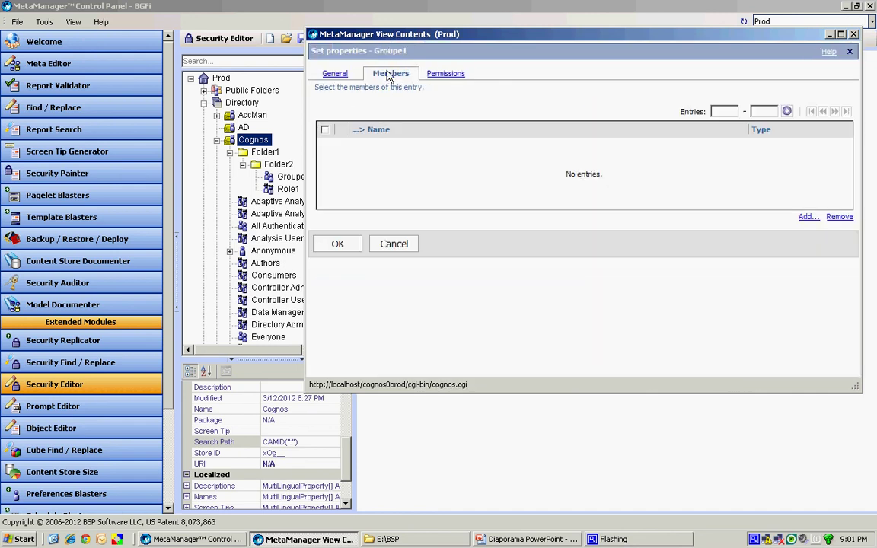
pyautogui.click(377, 245)
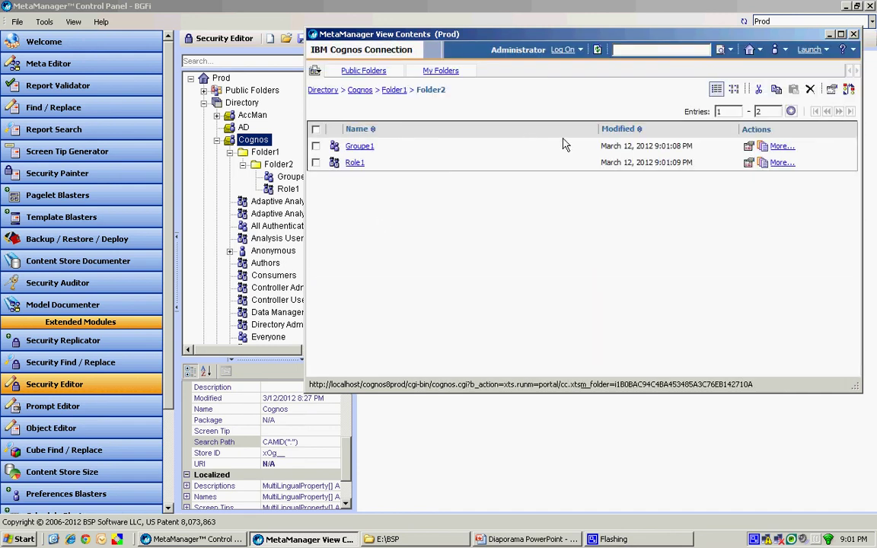
pyautogui.click(748, 163)
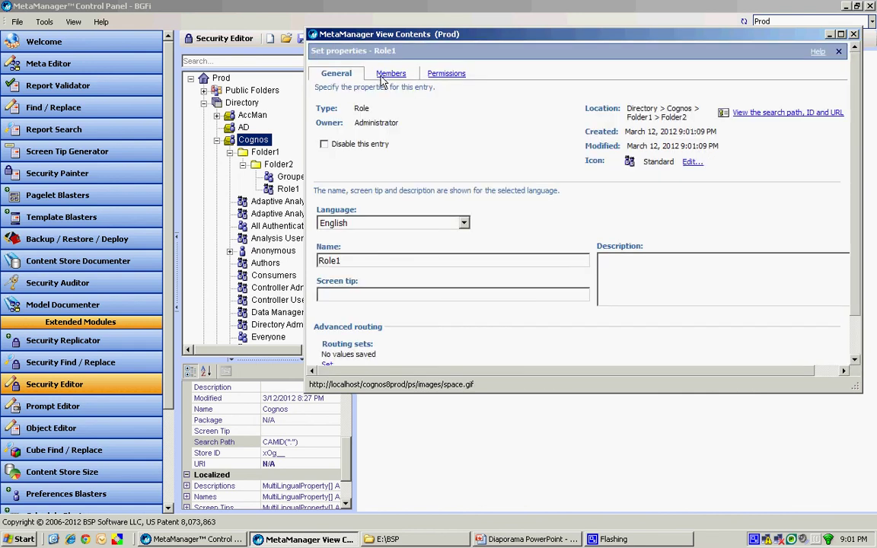
pyautogui.click(390, 73)
pyautogui.click(390, 243)
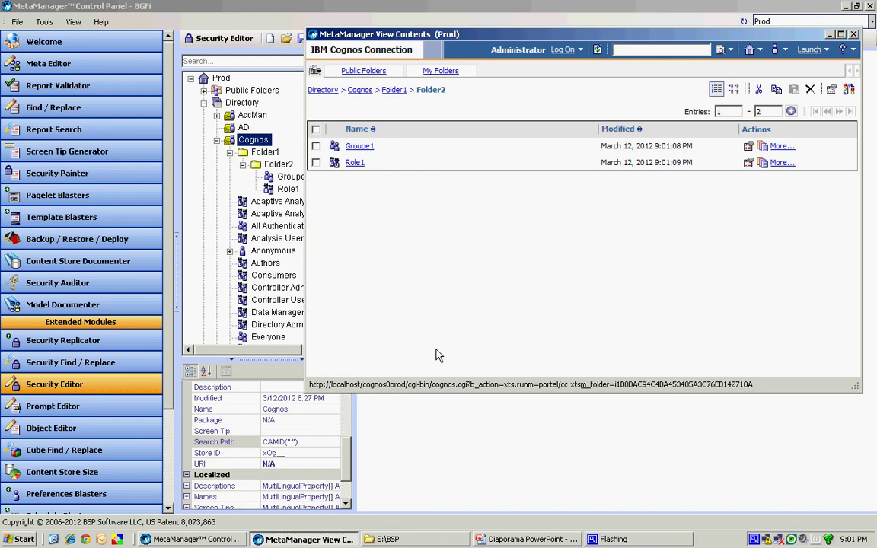
# Open Assign_Memberships.csv from E:\BSP in Excel and fit columns A through F to their contents.
pyautogui.click(388, 539)
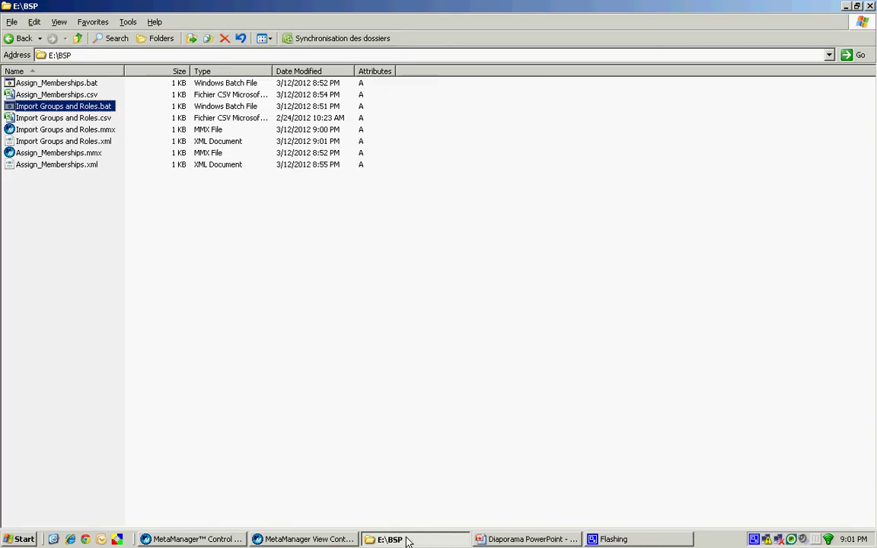
pyautogui.click(67, 95)
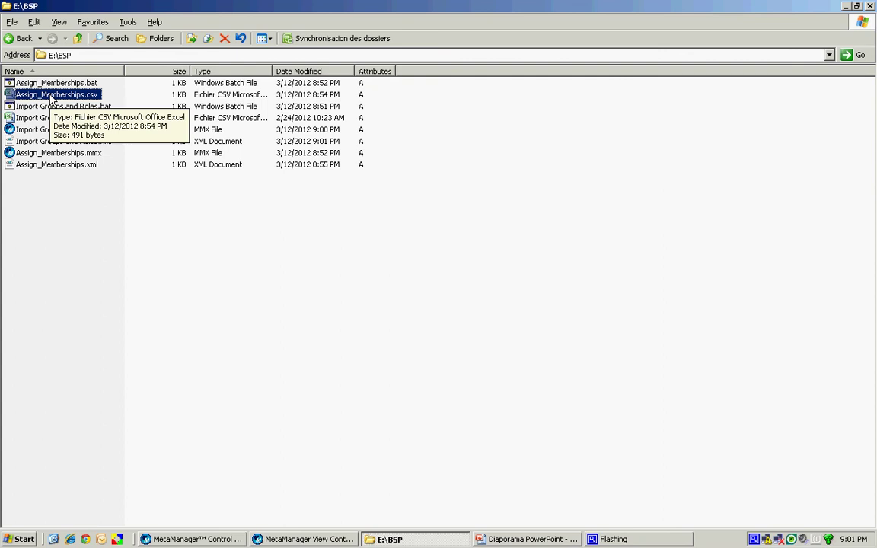
pyautogui.doubleClick(52, 96)
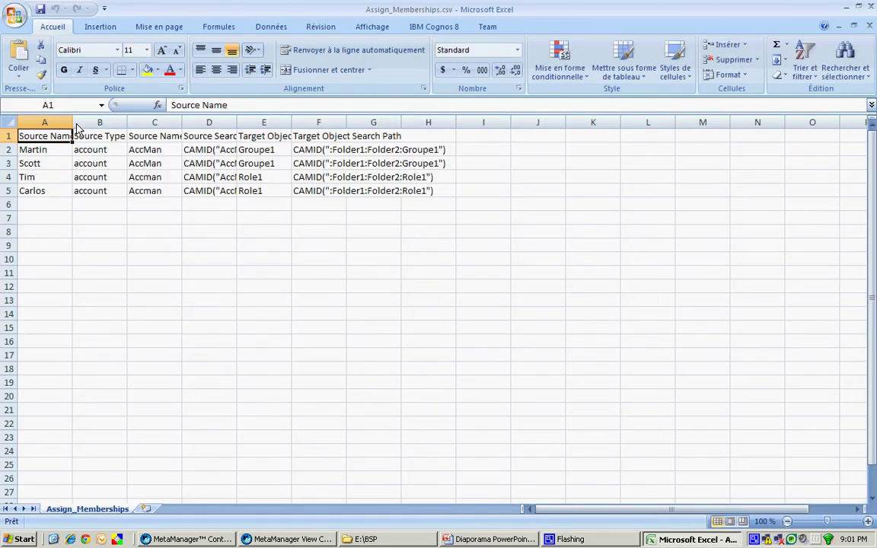
pyautogui.doubleClick(73, 123)
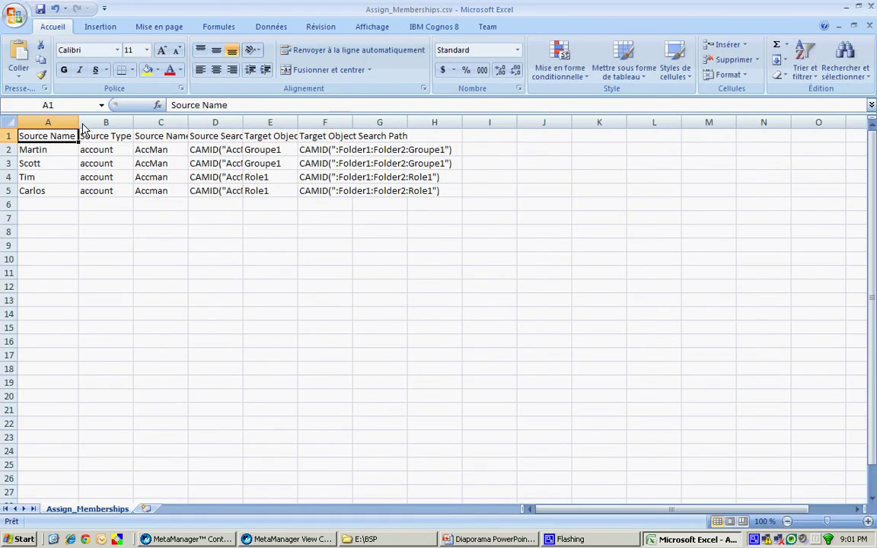
pyautogui.doubleClick(133, 123)
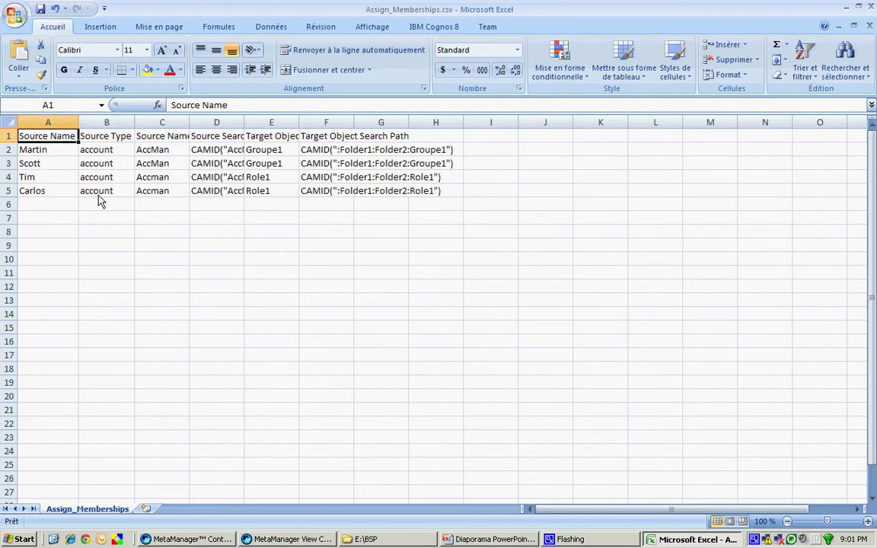
pyautogui.doubleClick(189, 123)
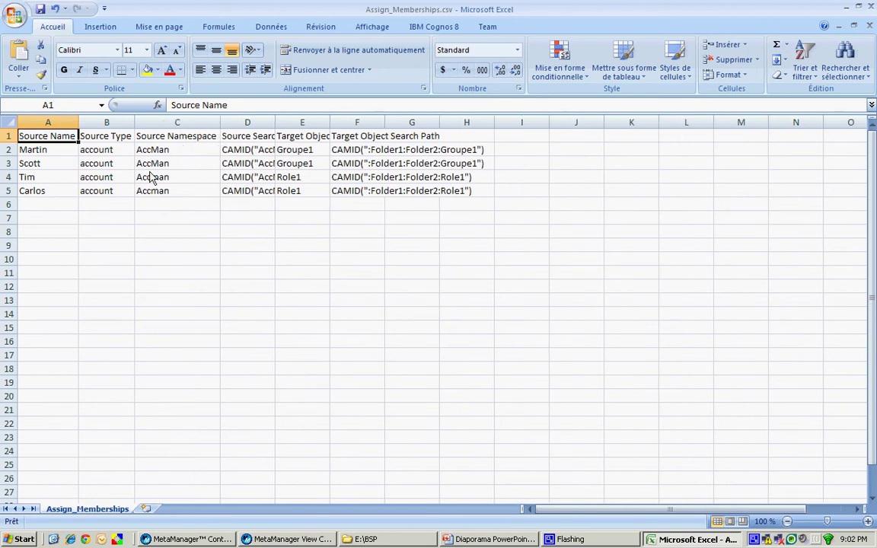
pyautogui.doubleClick(275, 123)
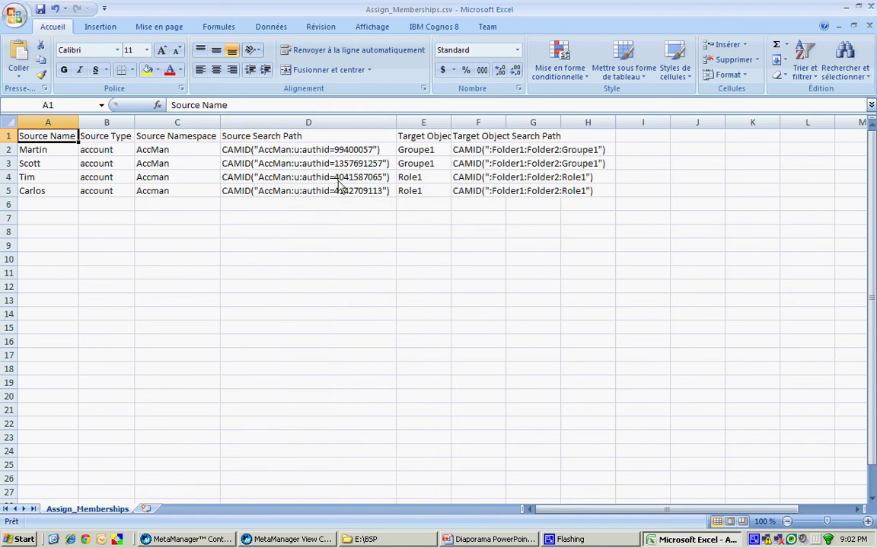
pyautogui.doubleClick(451, 122)
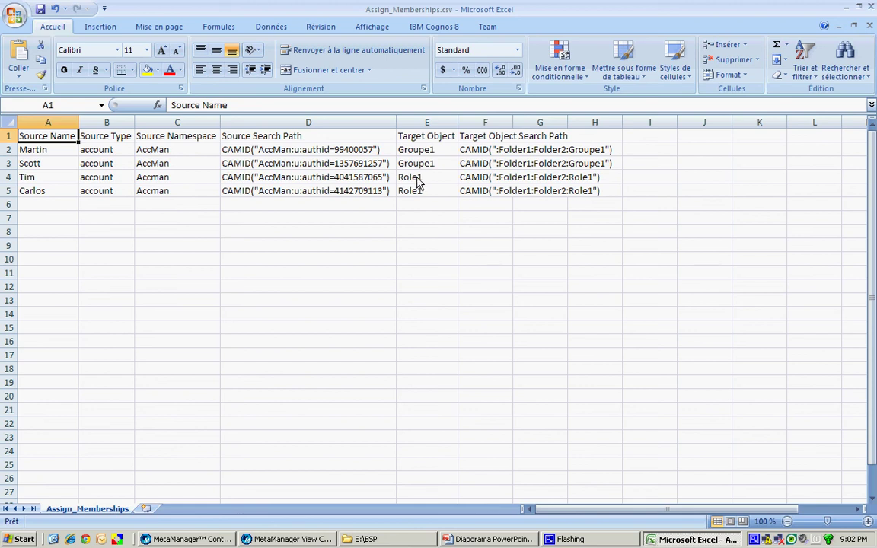
pyautogui.doubleClick(513, 123)
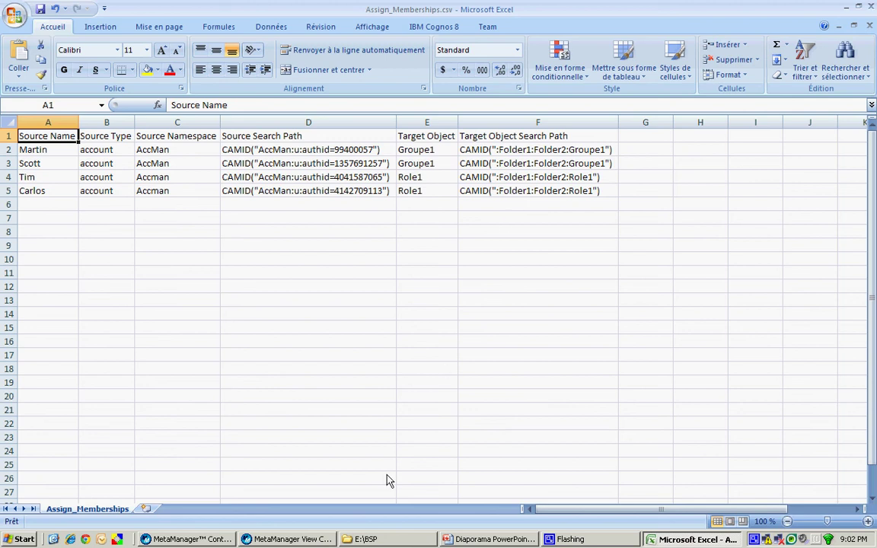
# View Groupe1's search path in its properties in the View Contents window, and close the properties.
pyautogui.click(287, 540)
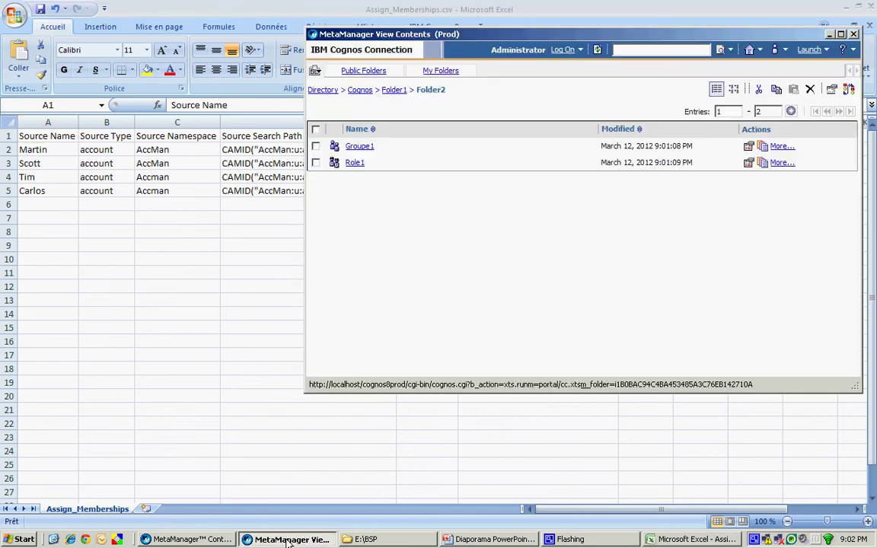
pyautogui.click(750, 147)
pyautogui.click(754, 114)
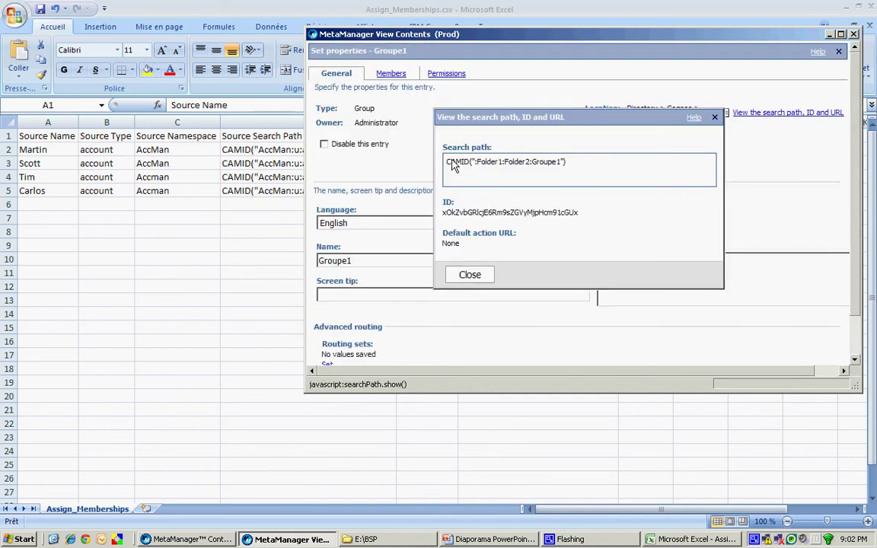
pyautogui.click(715, 119)
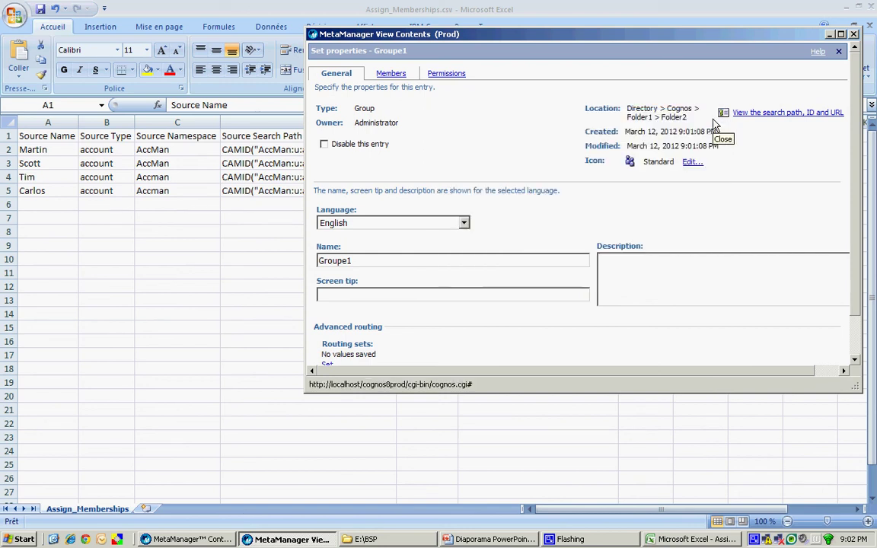
pyautogui.click(838, 51)
# Open IBM Cognos Administration's security settings and browse to the Users folder of the AccMan namespace.
pyautogui.click(326, 89)
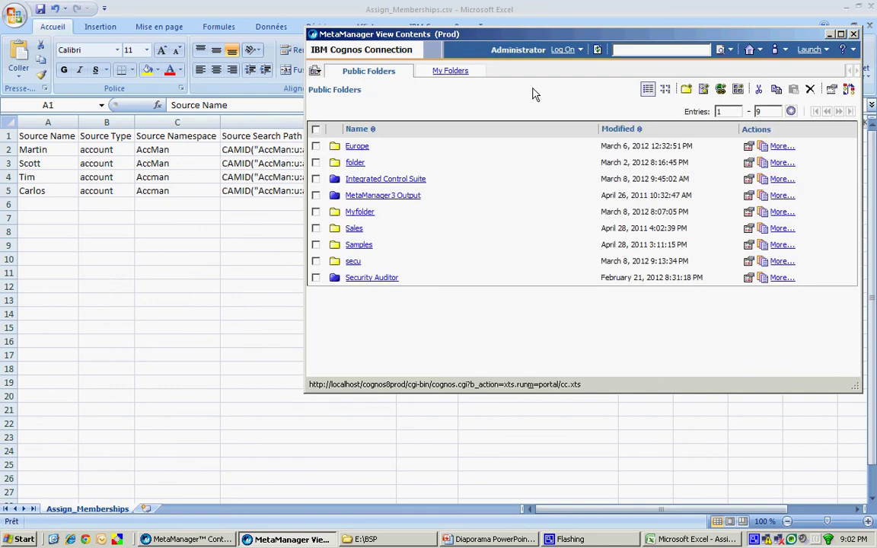
pyautogui.click(811, 50)
pyautogui.click(769, 155)
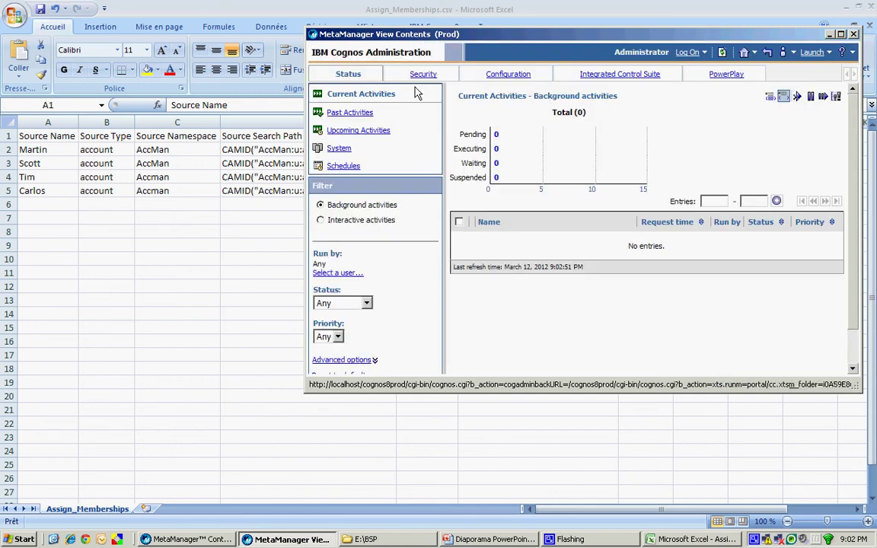
pyautogui.click(421, 76)
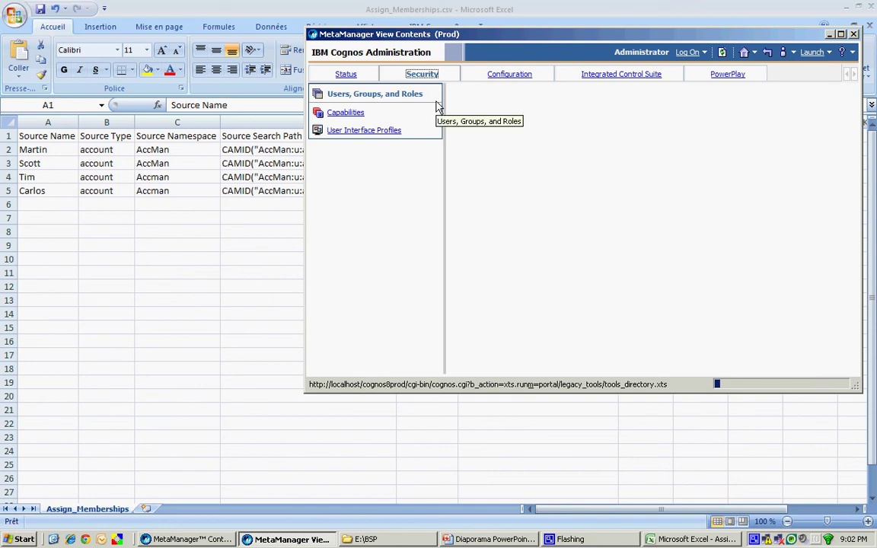
pyautogui.click(499, 166)
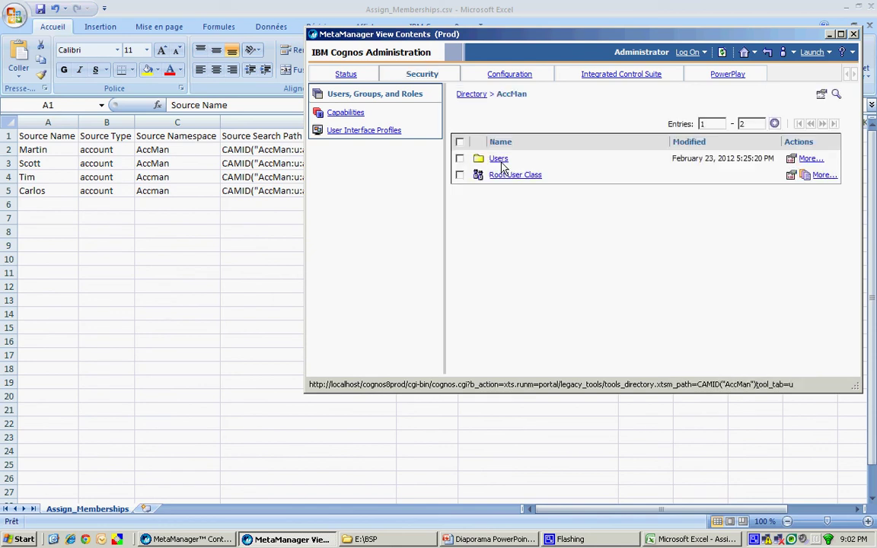
pyautogui.click(499, 159)
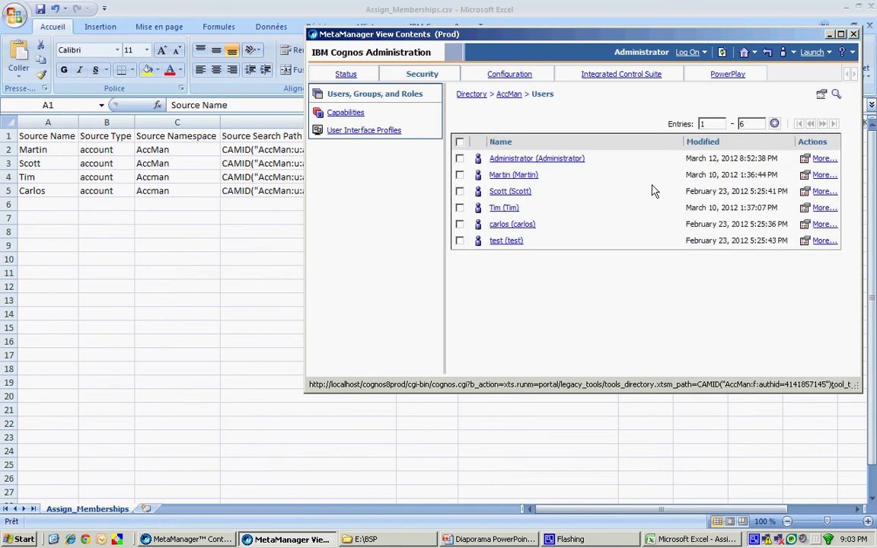
# View the search path of the user in the CSV's first data row, compare it with the spreadsheet, and close the search path dialog.
pyautogui.click(805, 175)
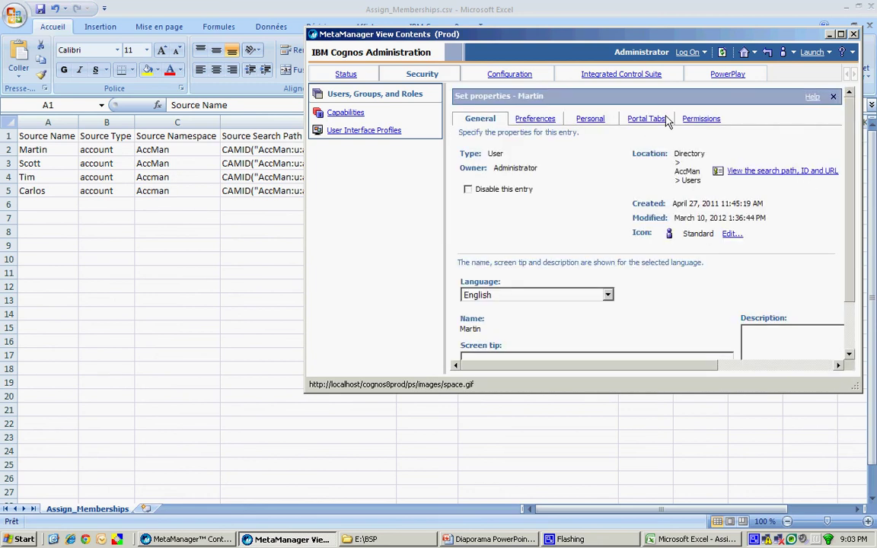
pyautogui.click(731, 172)
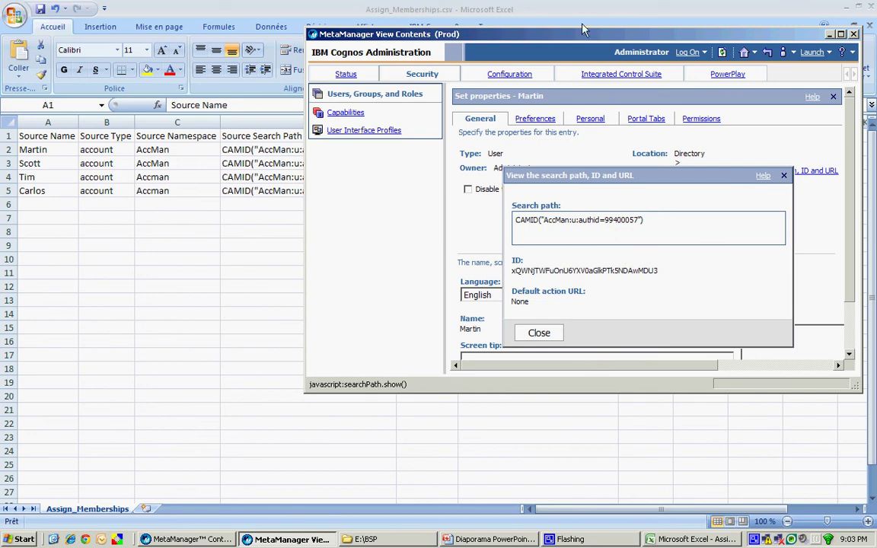
pyautogui.moveTo(521, 32); pyautogui.dragTo(654, 54)
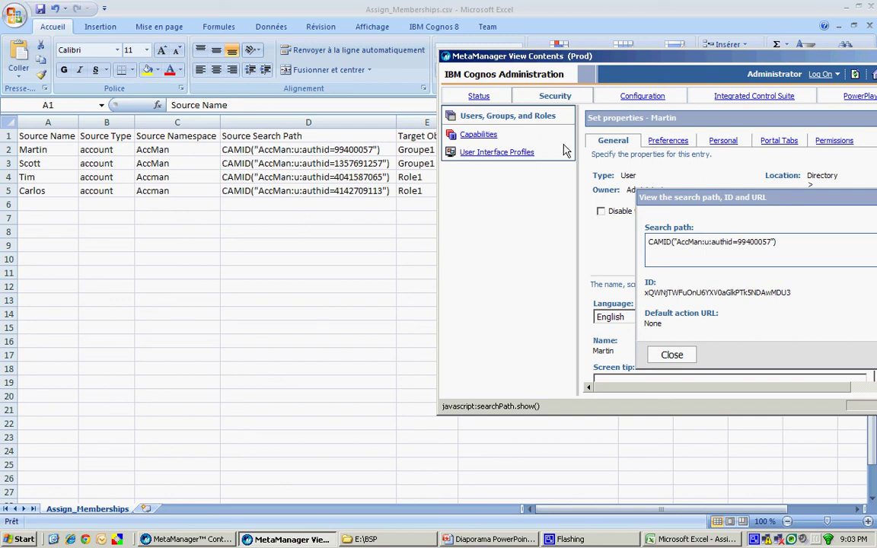
pyautogui.doubleClick(760, 57)
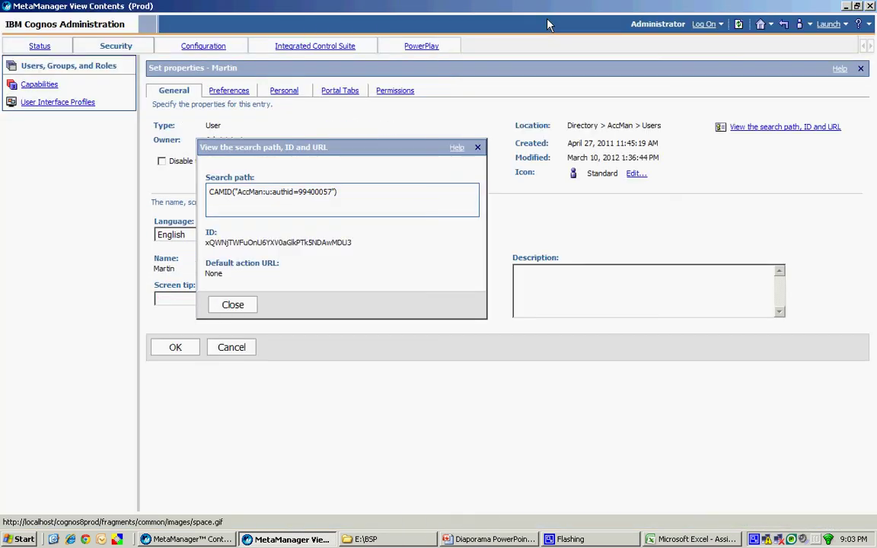
pyautogui.click(478, 148)
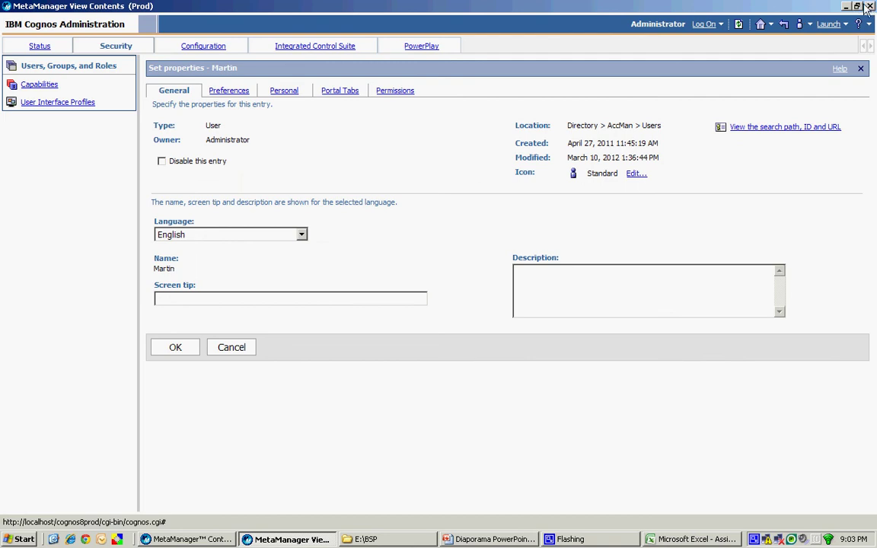
# Restore the View Contents window to its smaller size and close Assign_Memberships.csv in Excel without saving changes.
pyautogui.doubleClick(775, 7)
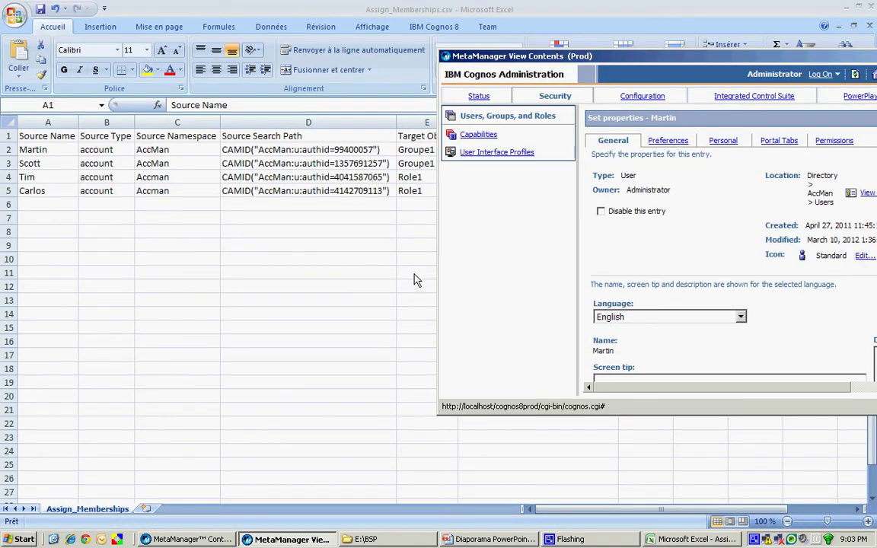
pyautogui.click(872, 9)
pyautogui.click(457, 303)
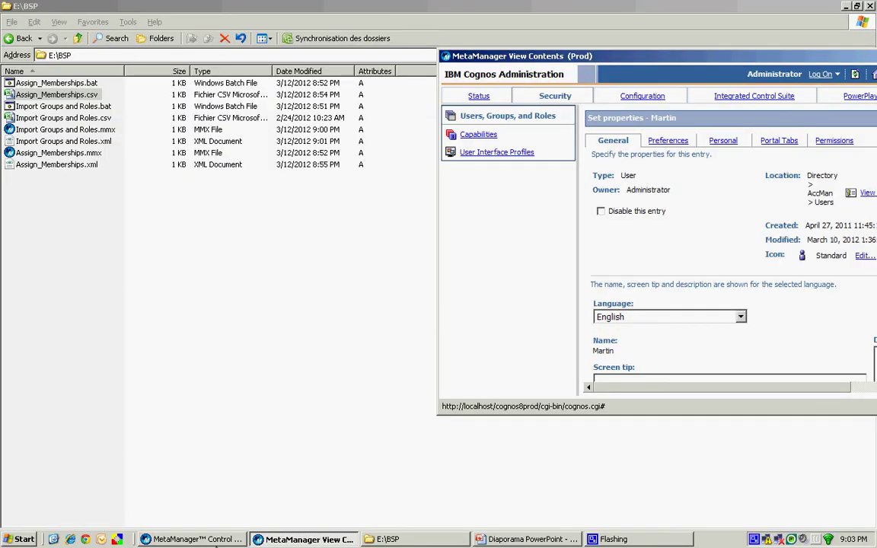
# In MetaManager's Security Editor, open the Assign Memberships options and choose E:\BSP\Assign_Memberships.csv as the membership import file.
pyautogui.click(216, 540)
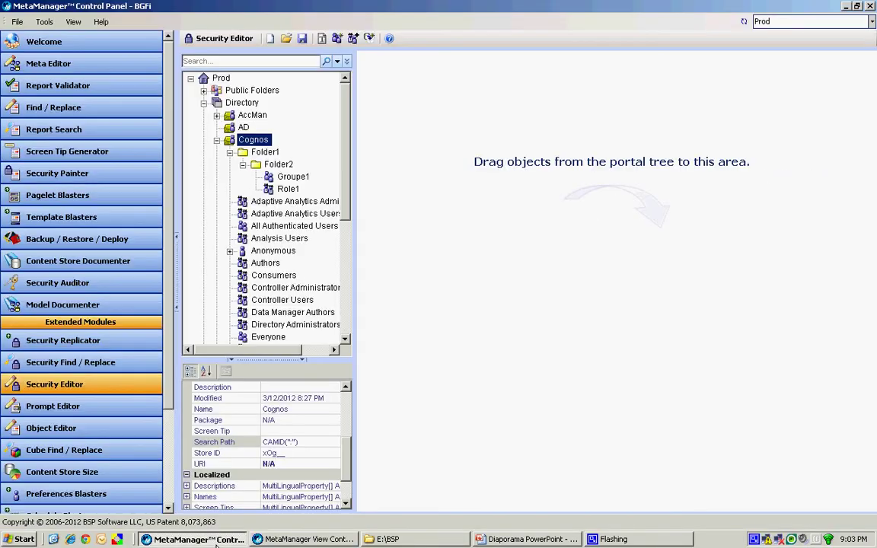
pyautogui.click(353, 38)
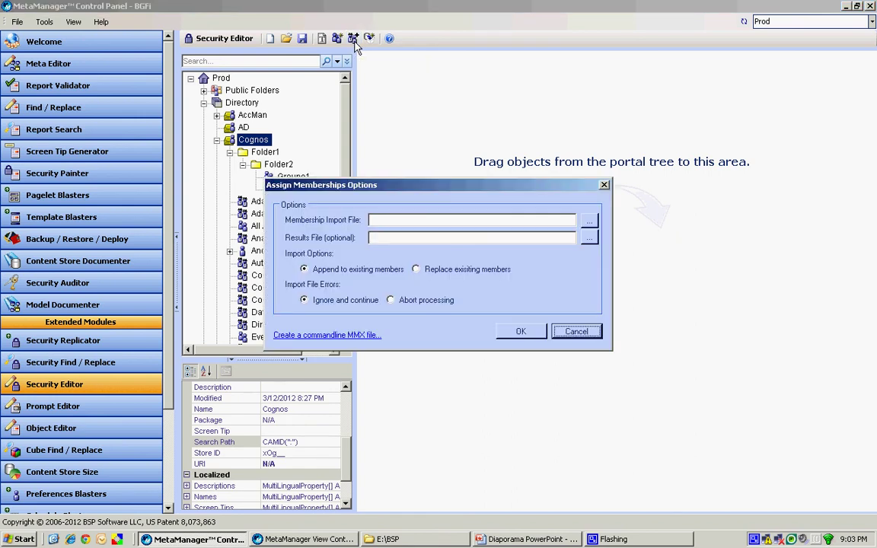
pyautogui.click(589, 222)
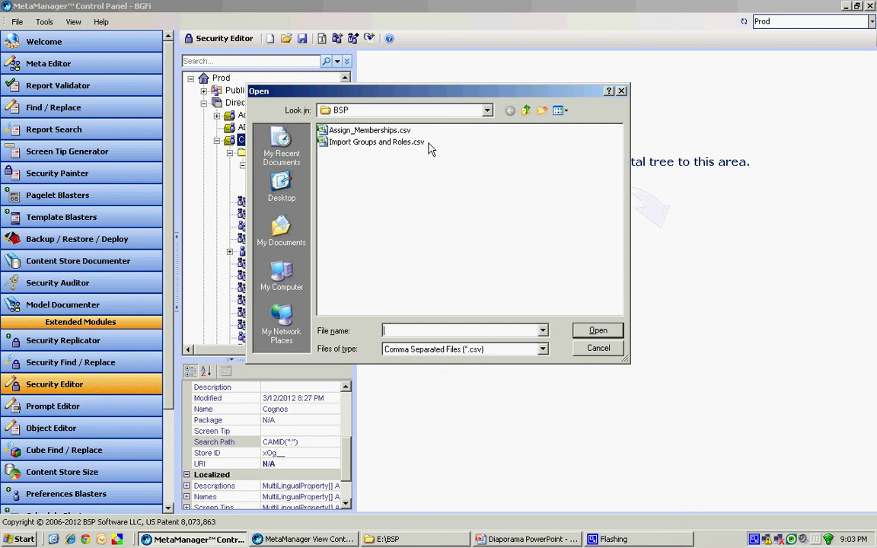
pyautogui.click(400, 134)
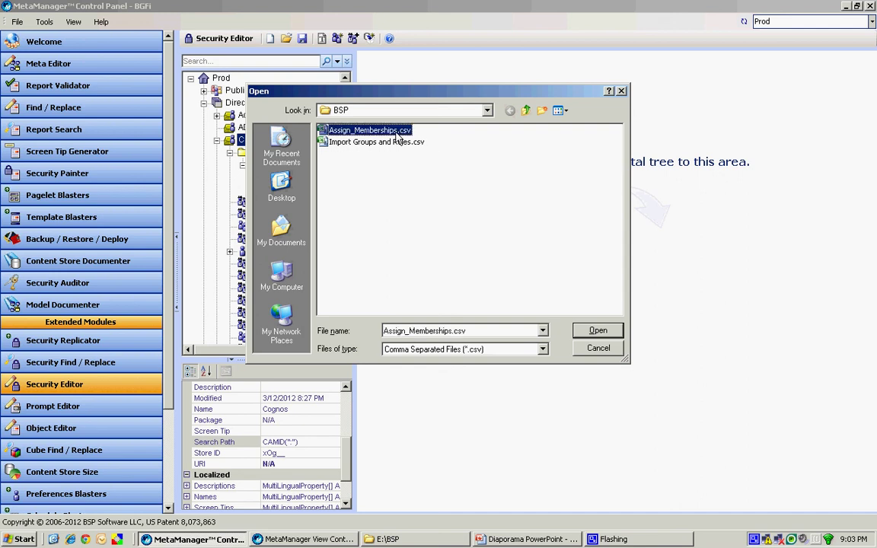
pyautogui.doubleClick(397, 135)
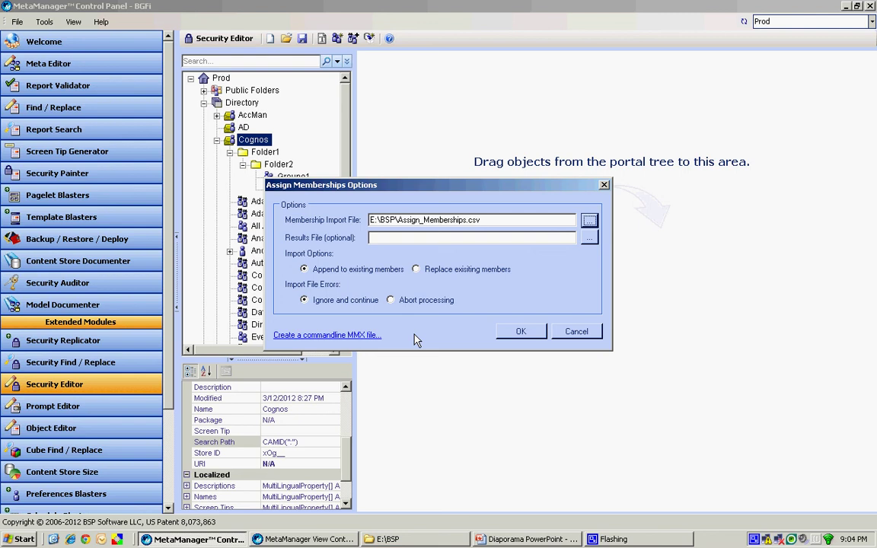
# Create the command-line MMX file for the membership assignment, overwriting Assign_Memberships.mmx in the BSP folder.
pyautogui.click(372, 336)
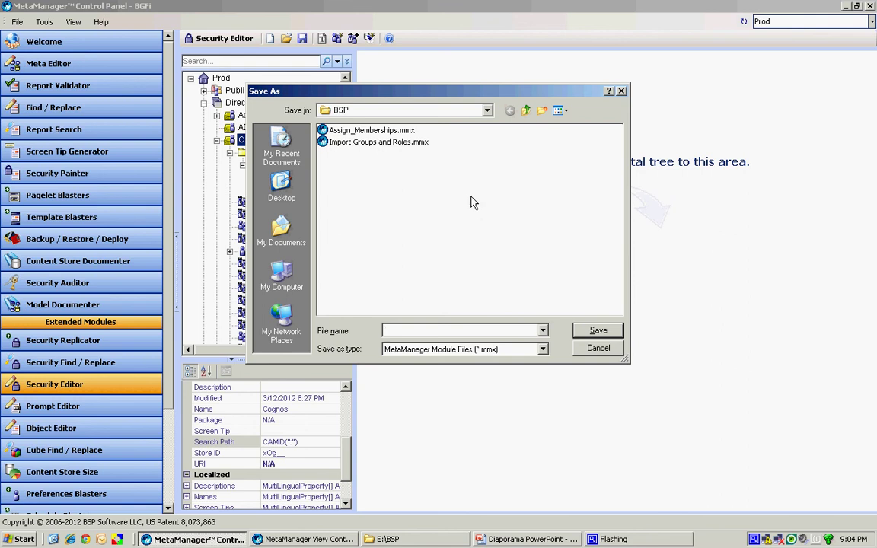
pyautogui.doubleClick(405, 135)
pyautogui.click(410, 303)
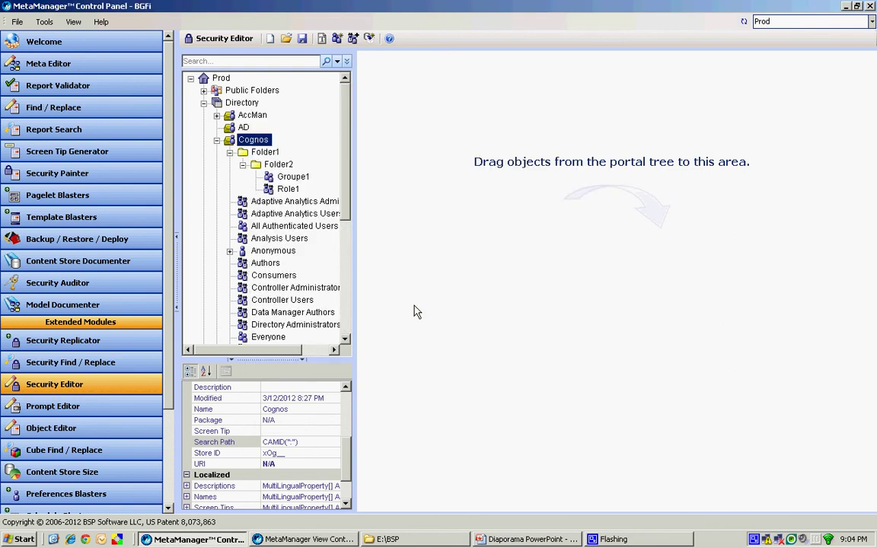
# View the command lines of Import Groups and Roles.bat and Assign_Memberships.bat from E:\BSP in Notepad, closing each file.
pyautogui.click(388, 539)
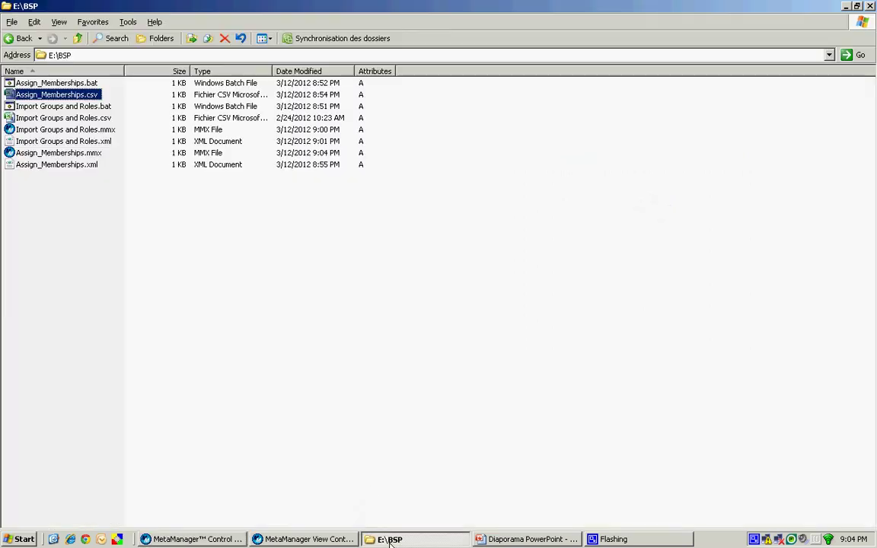
pyautogui.rightClick(84, 107)
pyautogui.click(102, 122)
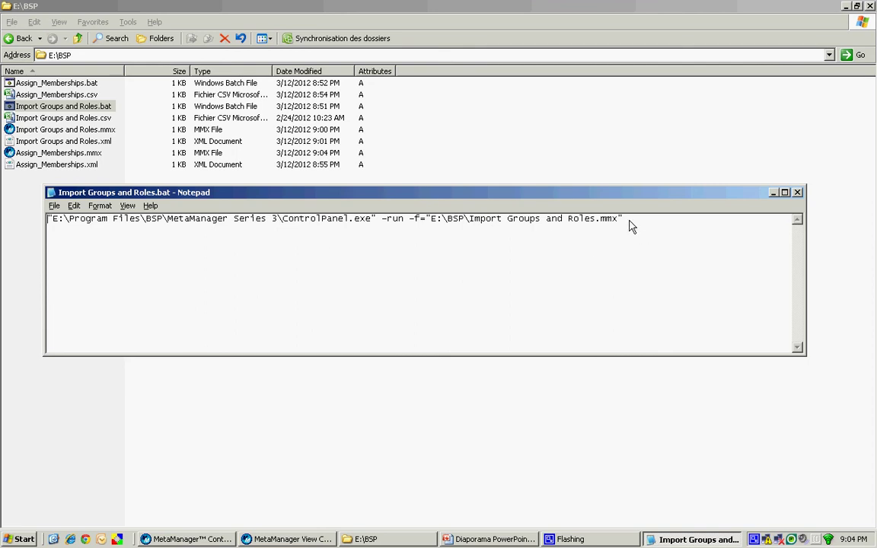
pyautogui.click(797, 192)
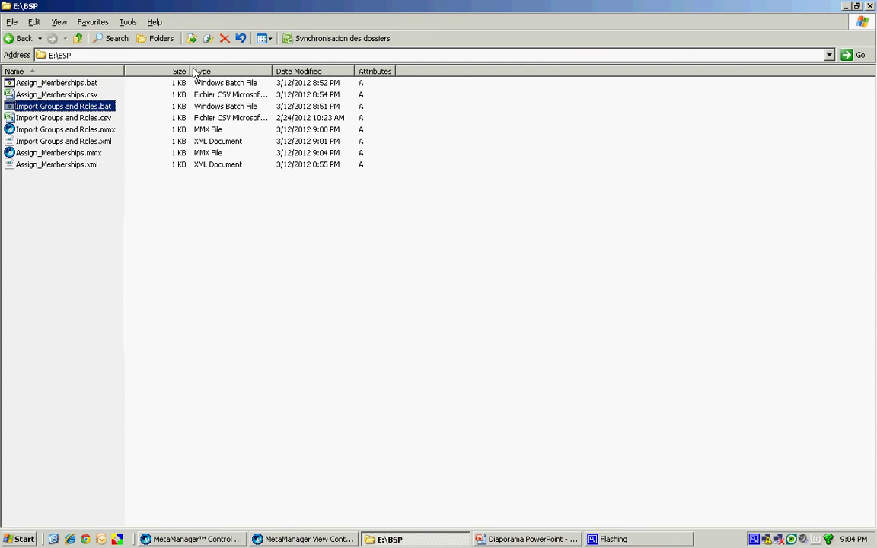
pyautogui.rightClick(69, 84)
pyautogui.click(89, 104)
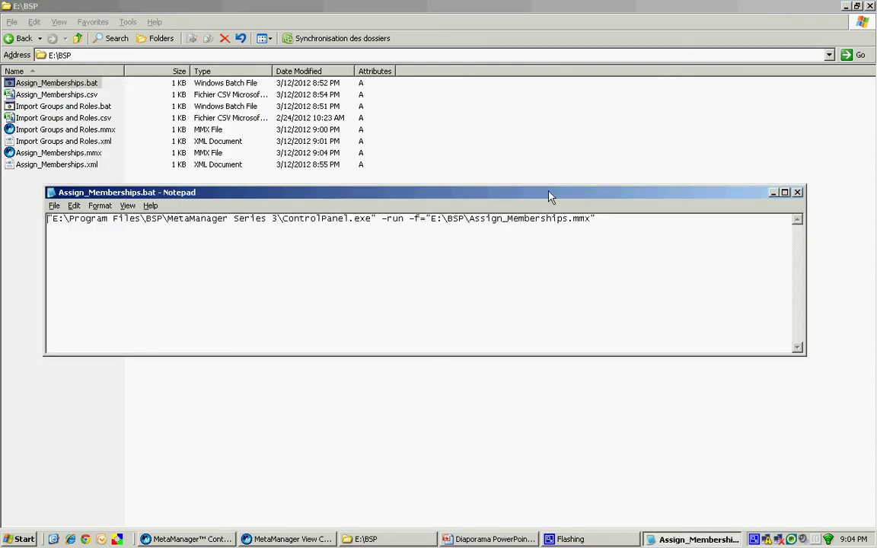
pyautogui.click(797, 193)
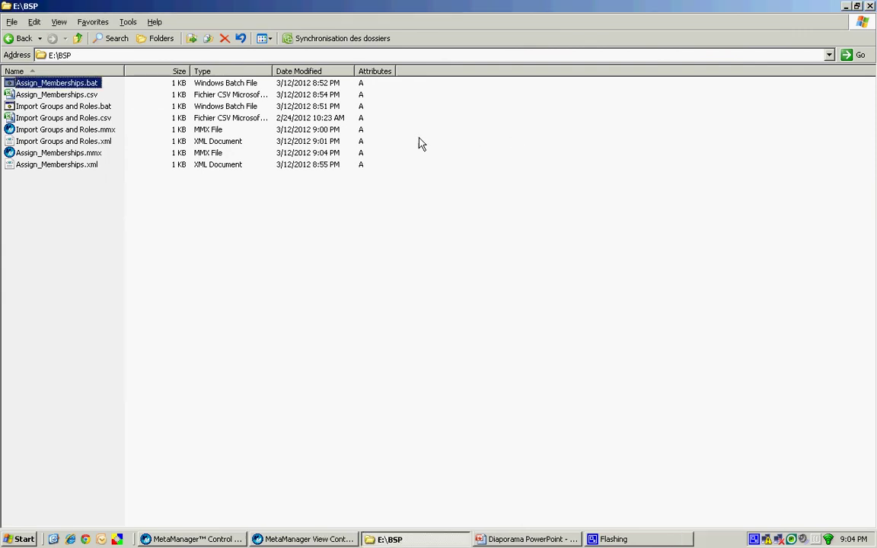
# Run Assign_Memberships.bat, and refresh the Cognos namespace in MetaManager, expanding Folder1 and Folder2.
pyautogui.doubleClick(90, 85)
pyautogui.click(200, 539)
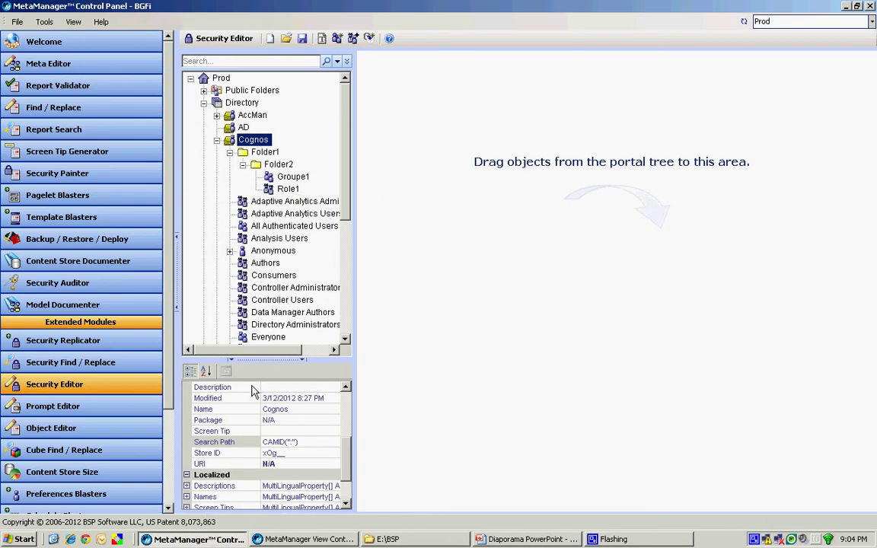
pyautogui.rightClick(260, 141)
pyautogui.click(296, 215)
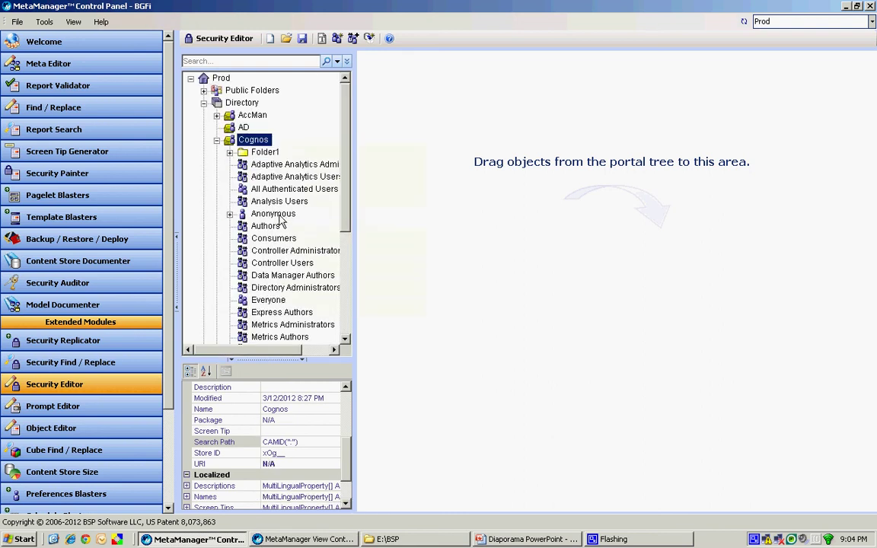
pyautogui.click(229, 152)
pyautogui.click(242, 164)
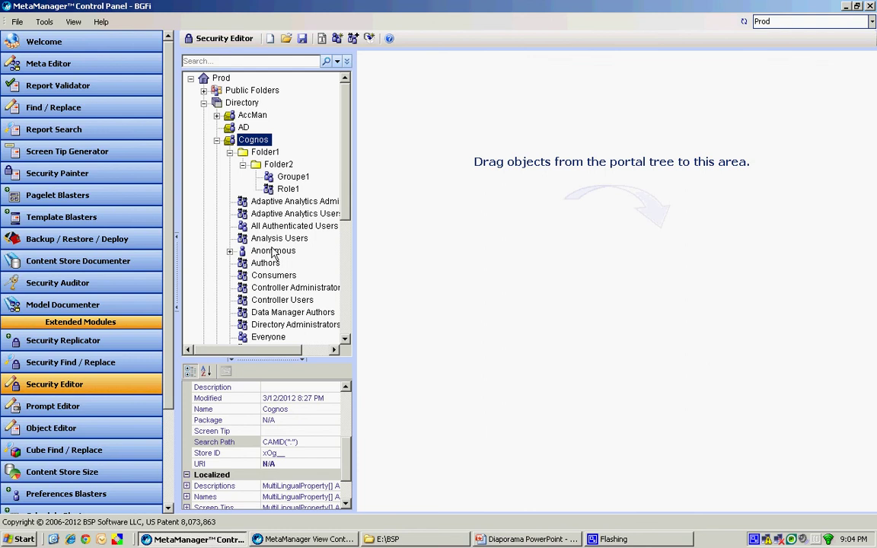
# In the View Contents window, close the user's properties and browse from the directory to Cognos > Folder1 > Folder2.
pyautogui.click(287, 539)
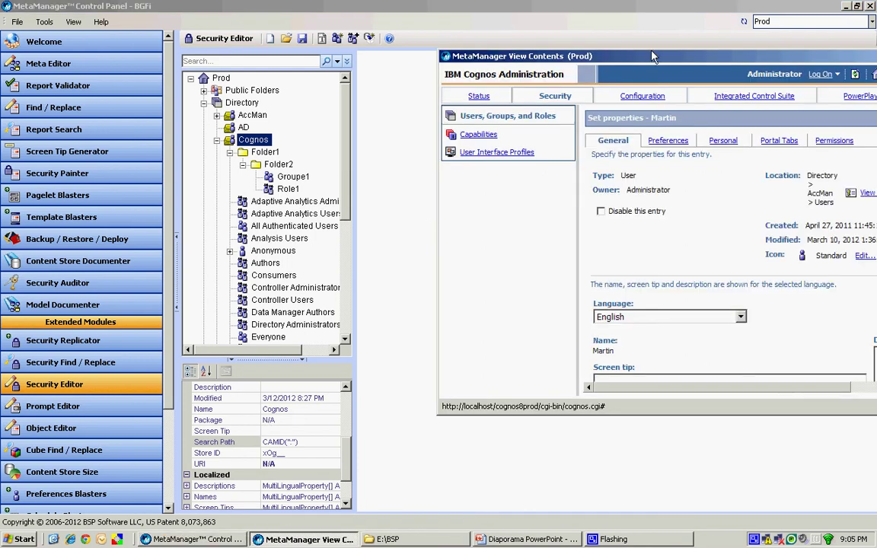
pyautogui.doubleClick(653, 56)
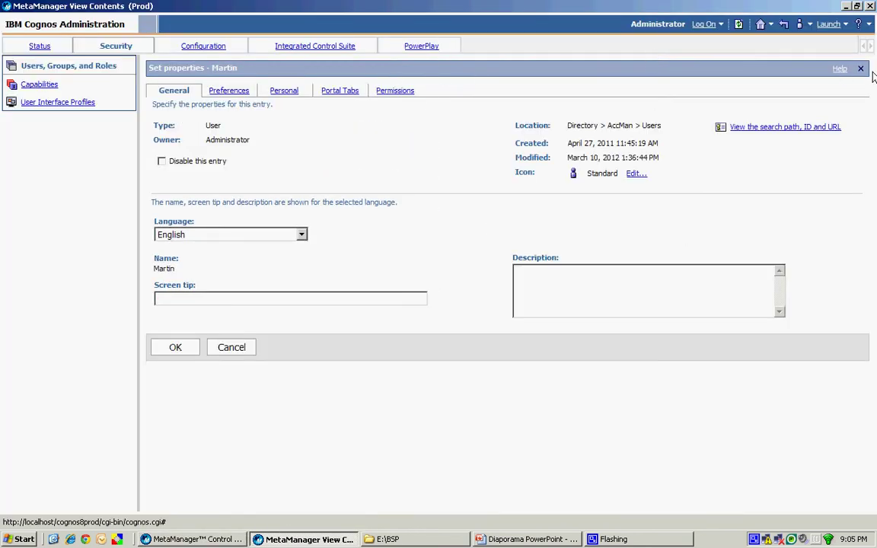
pyautogui.click(862, 69)
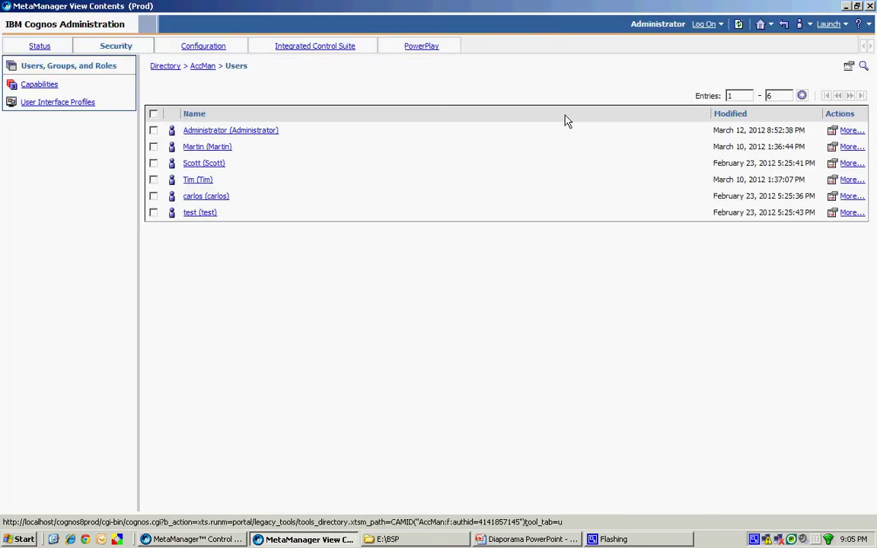
pyautogui.click(165, 67)
pyautogui.click(194, 163)
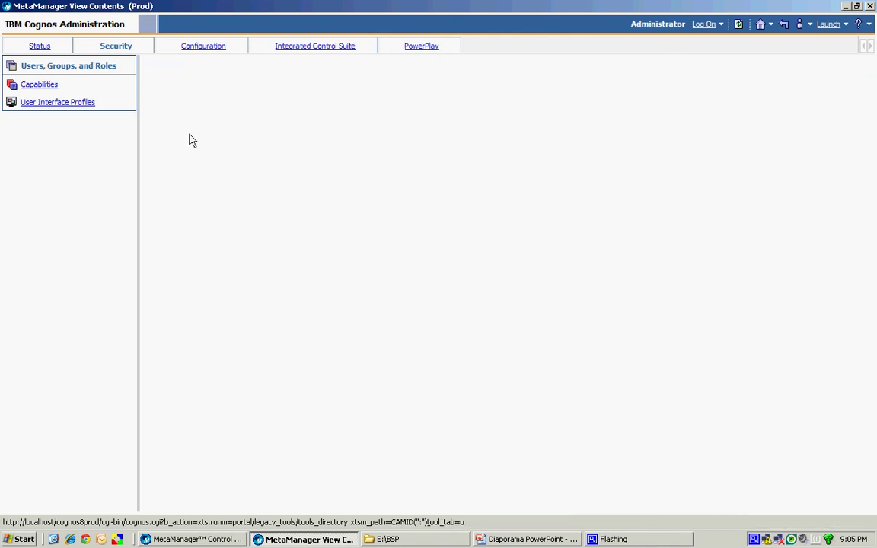
pyautogui.click(194, 131)
pyautogui.click(195, 131)
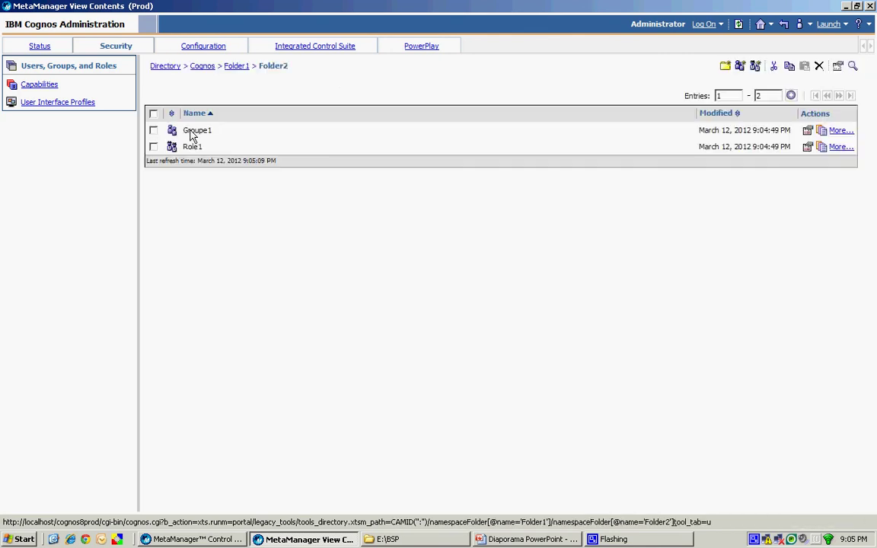
# Check the members of Groupe1 in its properties and close the properties.
pyautogui.click(808, 130)
pyautogui.click(231, 90)
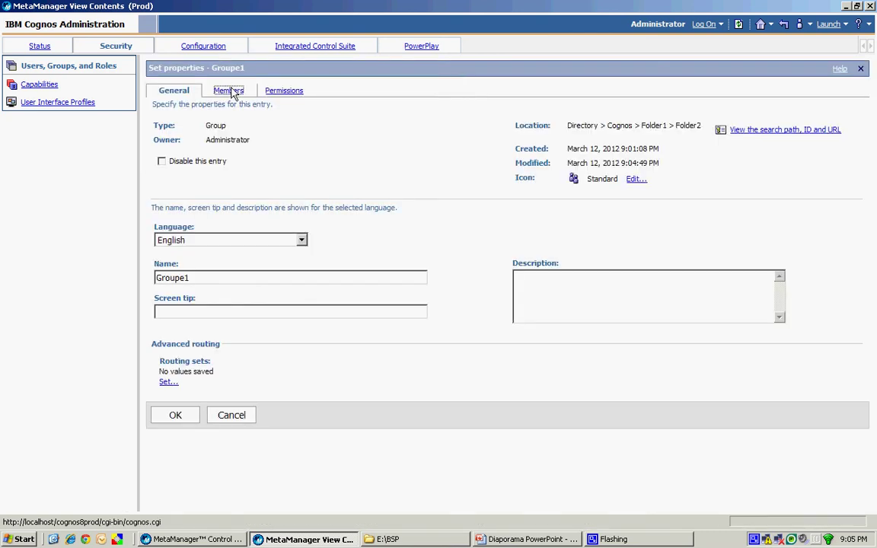
pyautogui.click(221, 221)
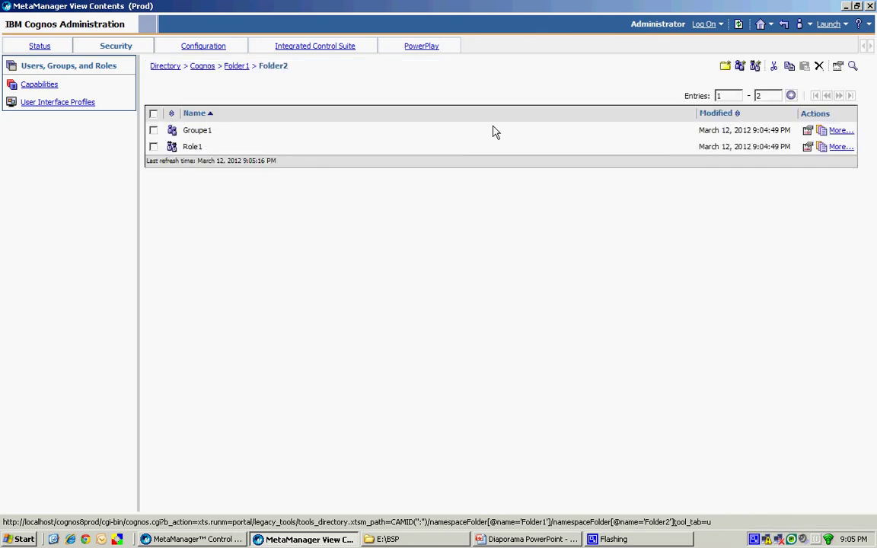
# Check the members of Role1 in its properties and accept the properties page.
pyautogui.click(808, 148)
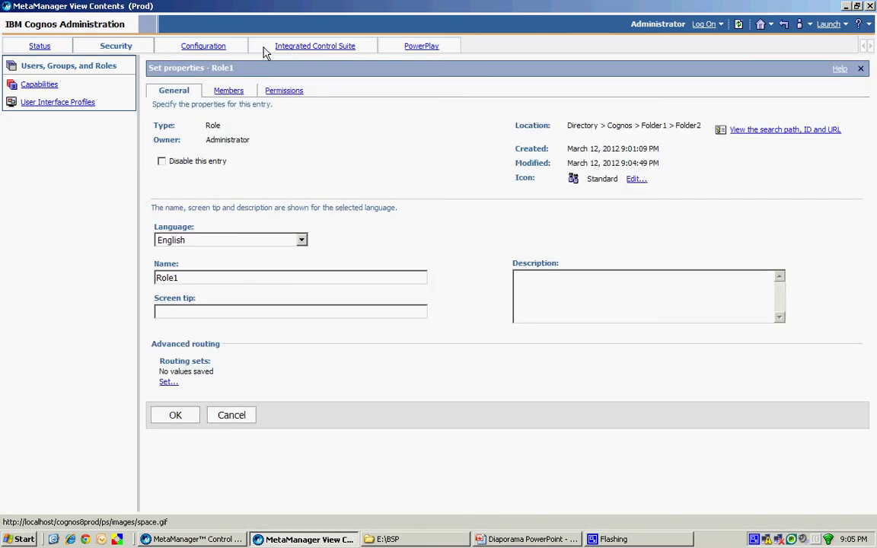
pyautogui.click(228, 91)
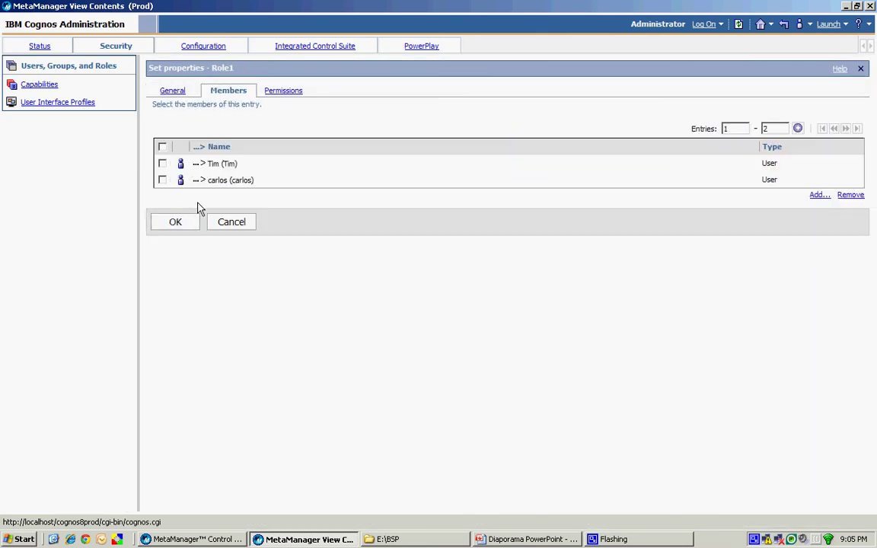
pyautogui.click(187, 224)
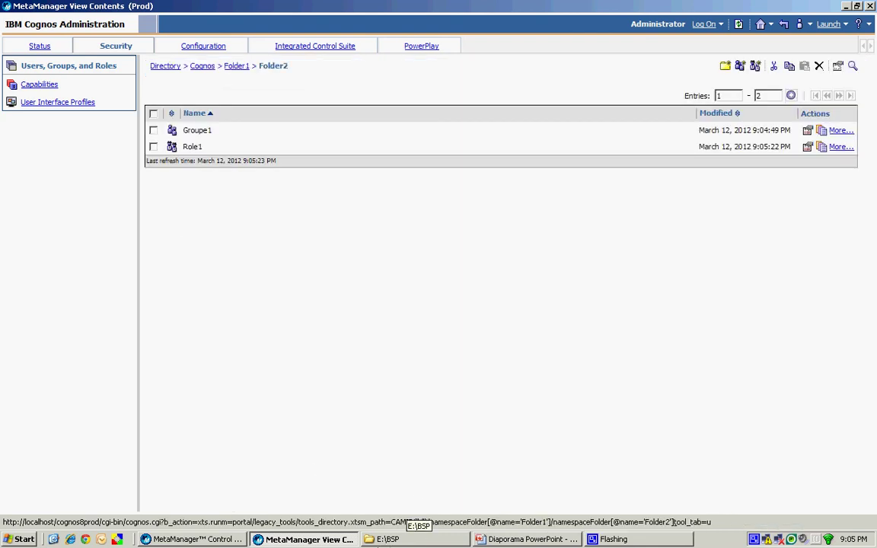
# Return to the MetaManager Control Panel and switch to the PowerPoint slide show.
pyautogui.click(225, 540)
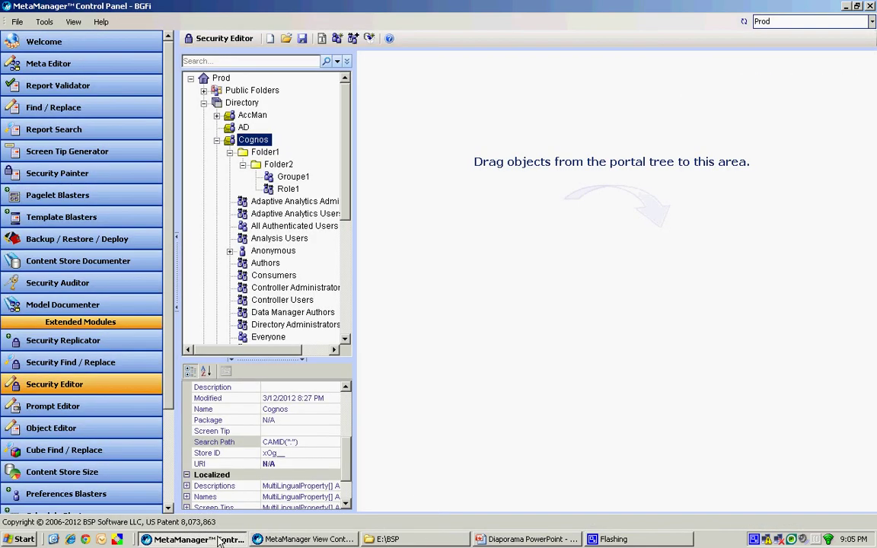
pyautogui.click(502, 539)
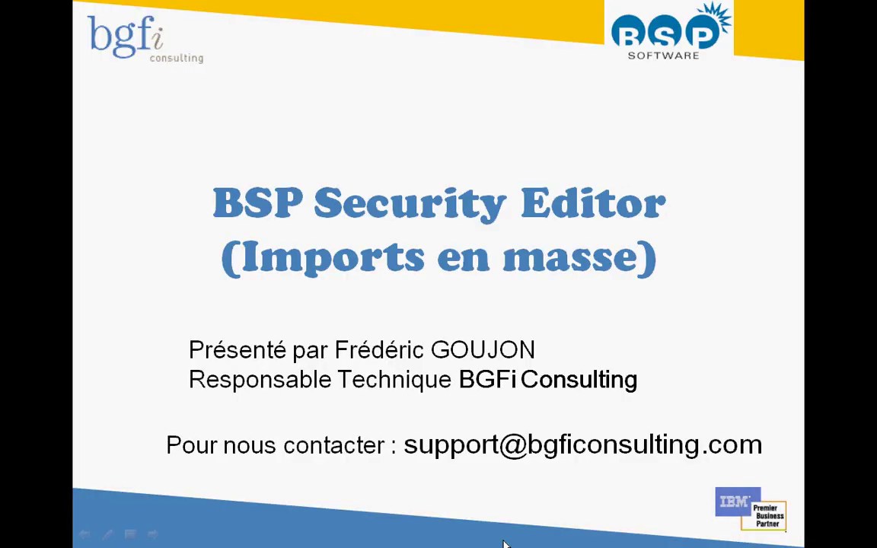